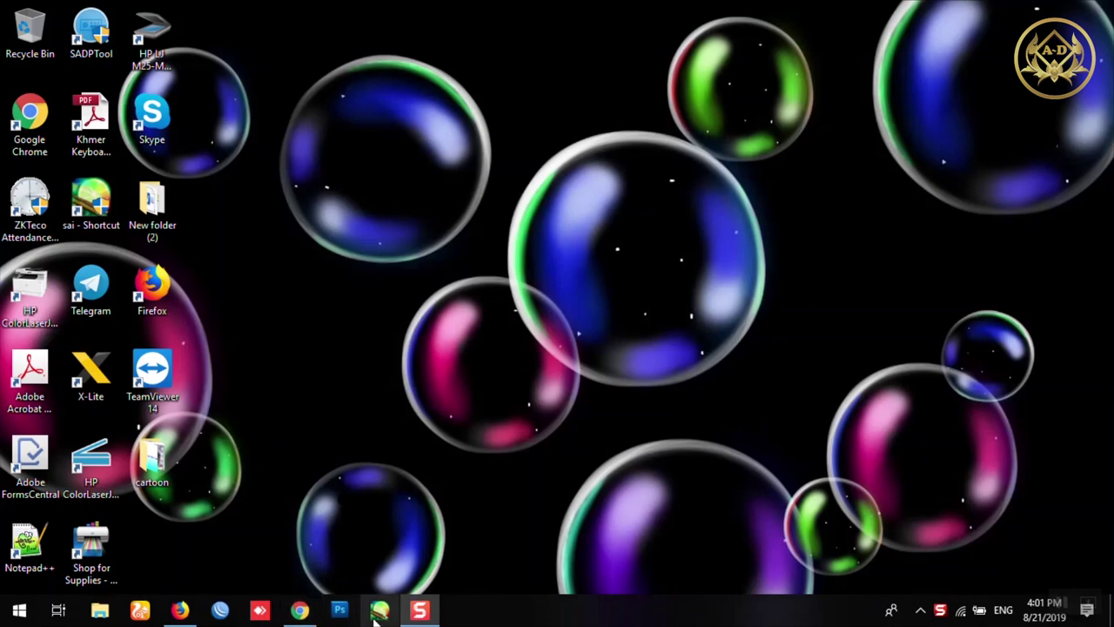
Launch SAI and create a new 720 × 960 px canvas at 300 pixels/inch
click(380, 611)
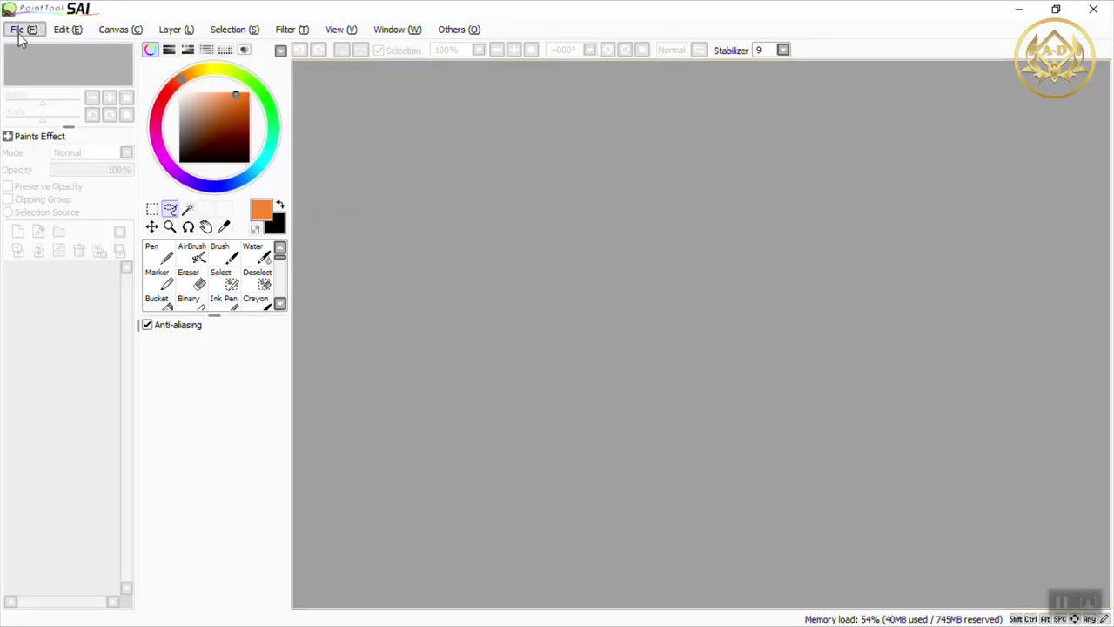
click(19, 30)
click(37, 49)
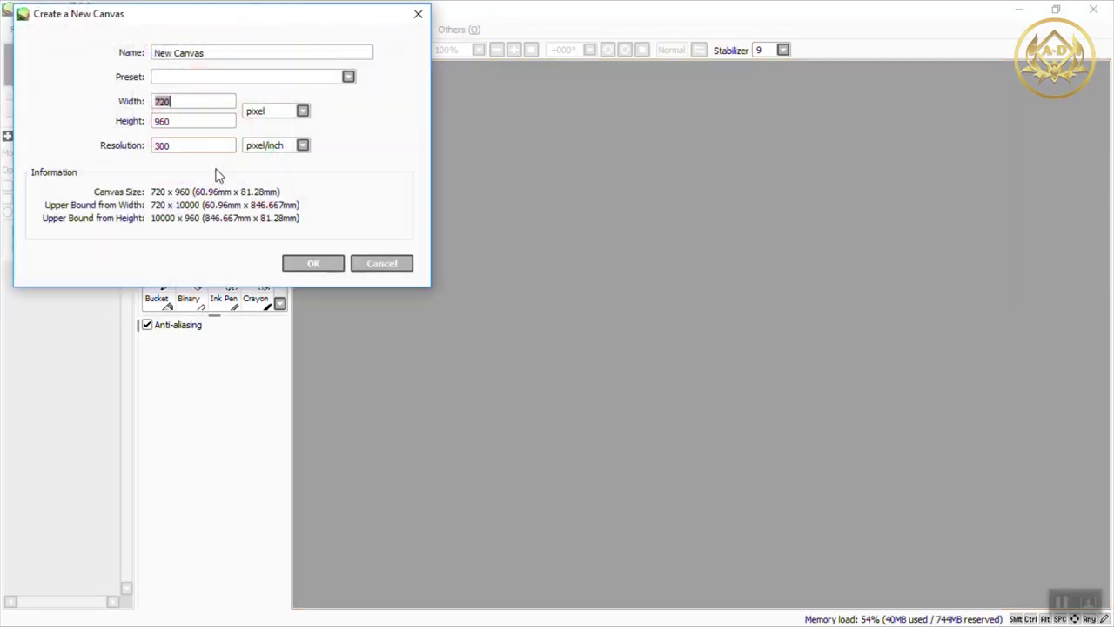
click(313, 264)
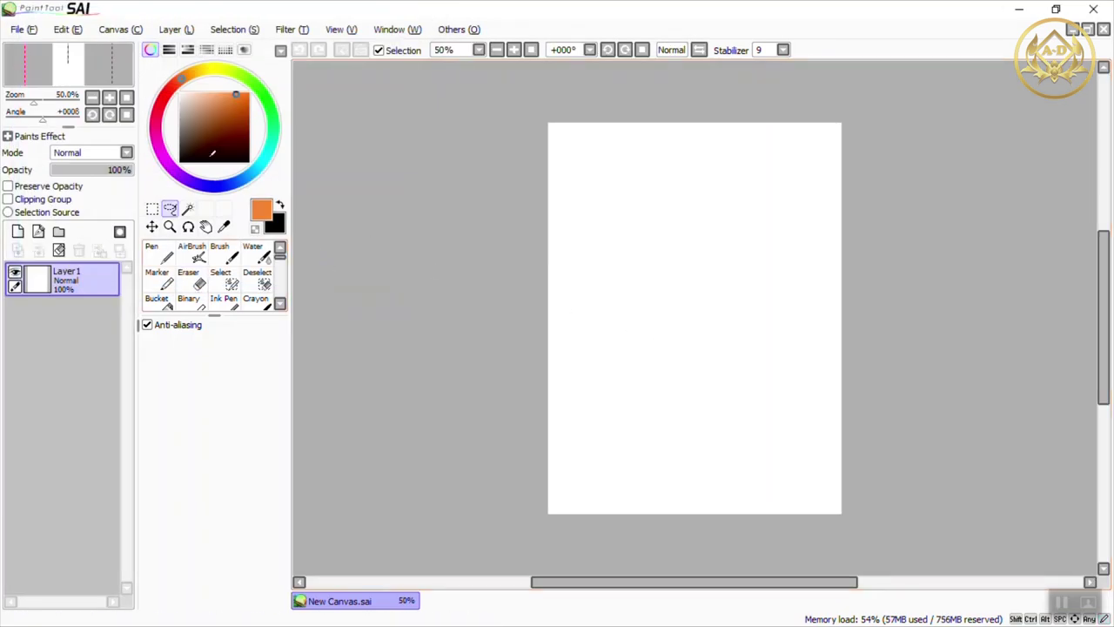
Bucket-fill Layer 1 with a very dark navy colour
drag(223, 190, 209, 185)
click(241, 118)
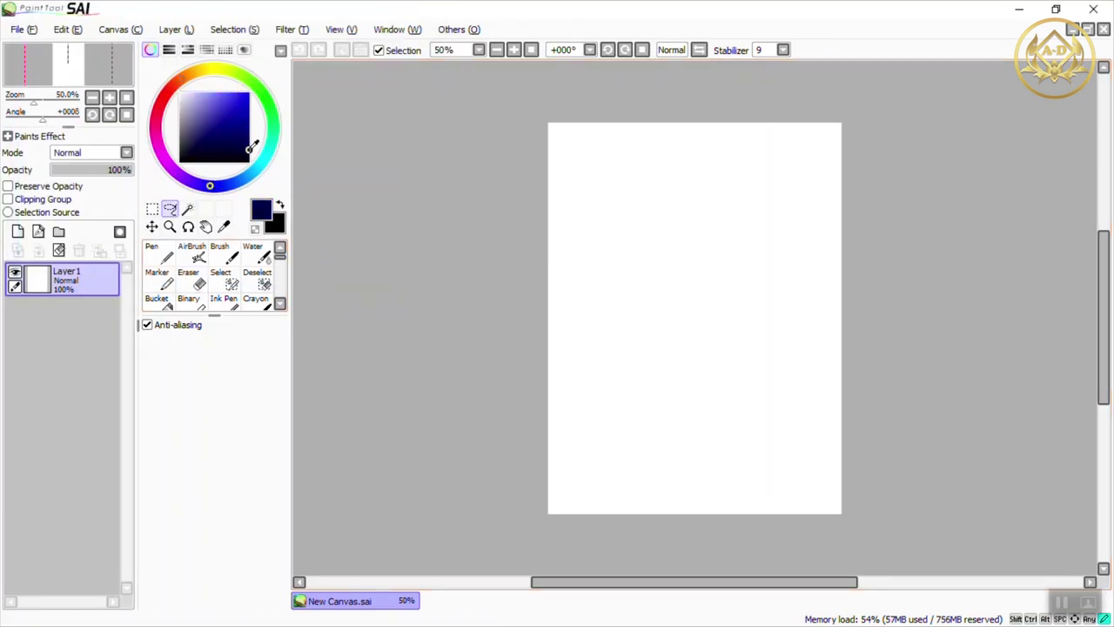
click(157, 299)
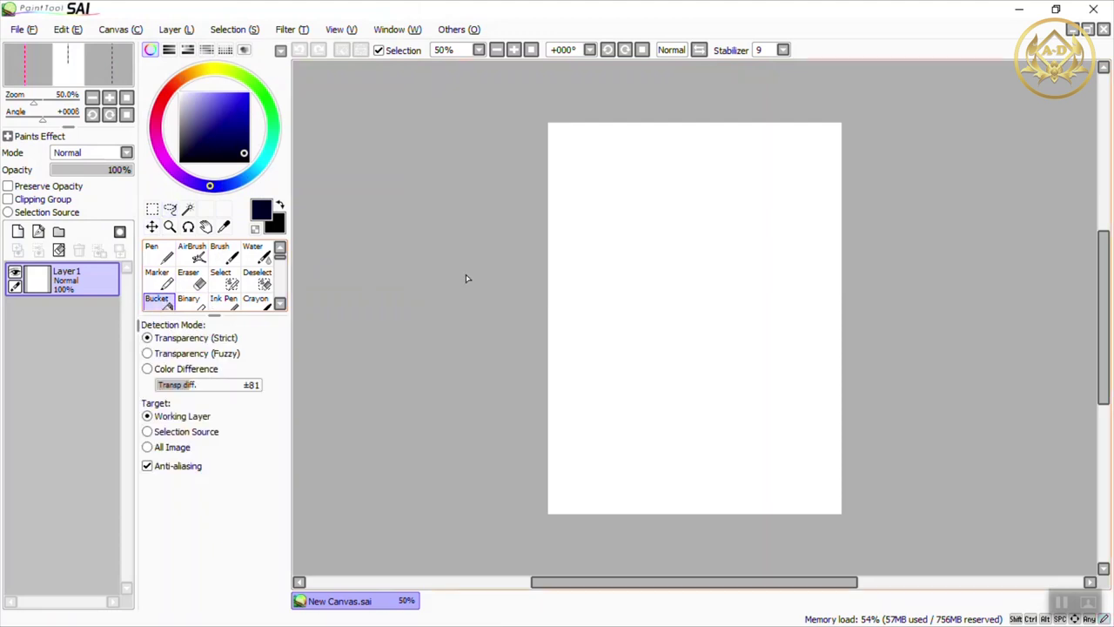
click(490, 298)
On a new layer, paint a large white dot with a size-350 pen at Stabilizer 1
click(58, 251)
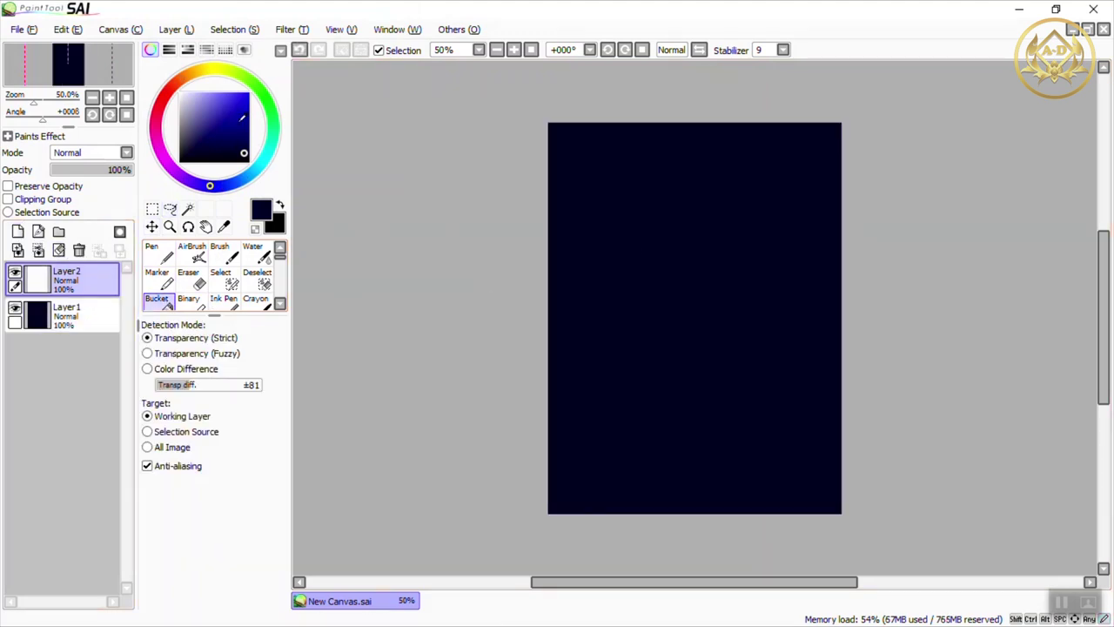
click(179, 92)
click(157, 255)
scroll(213, 570, down, 3)
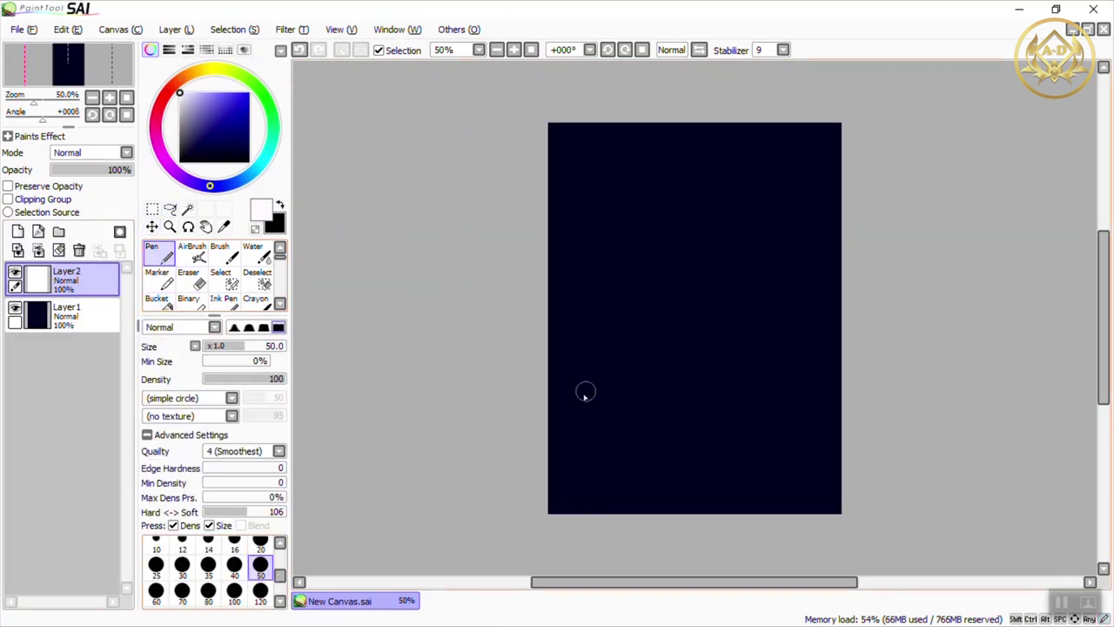
click(261, 568)
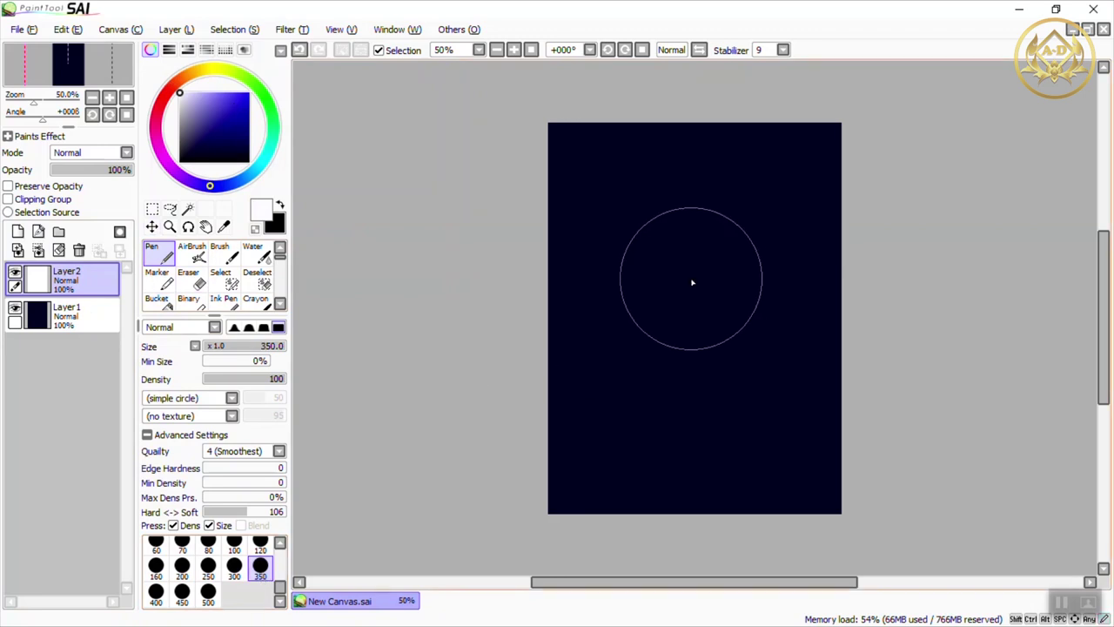
click(783, 49)
click(766, 78)
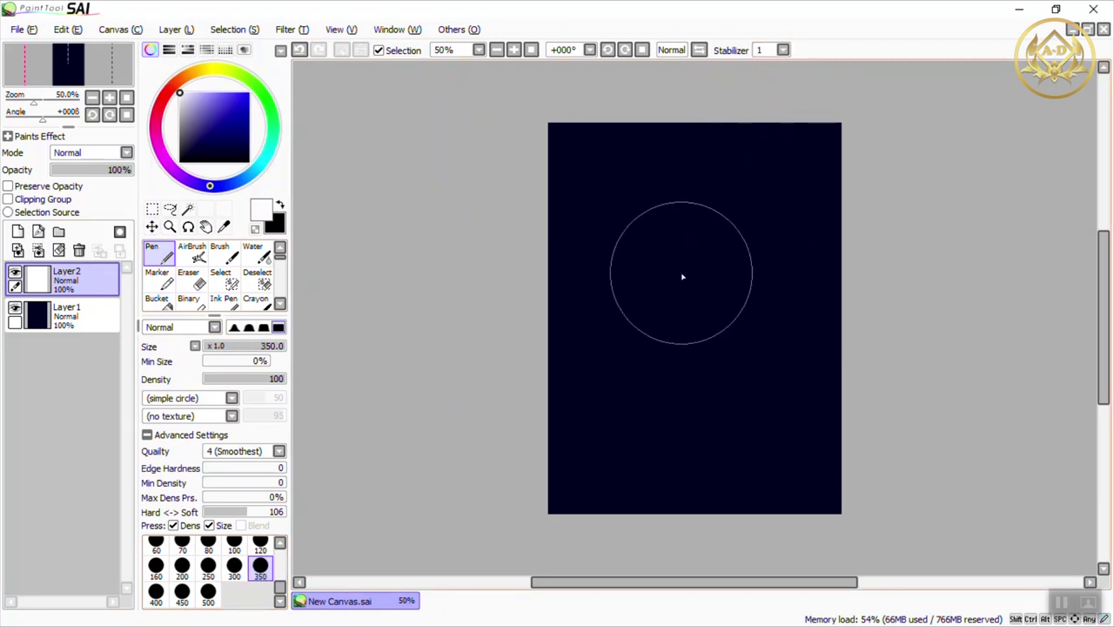
drag(683, 277, 688, 275)
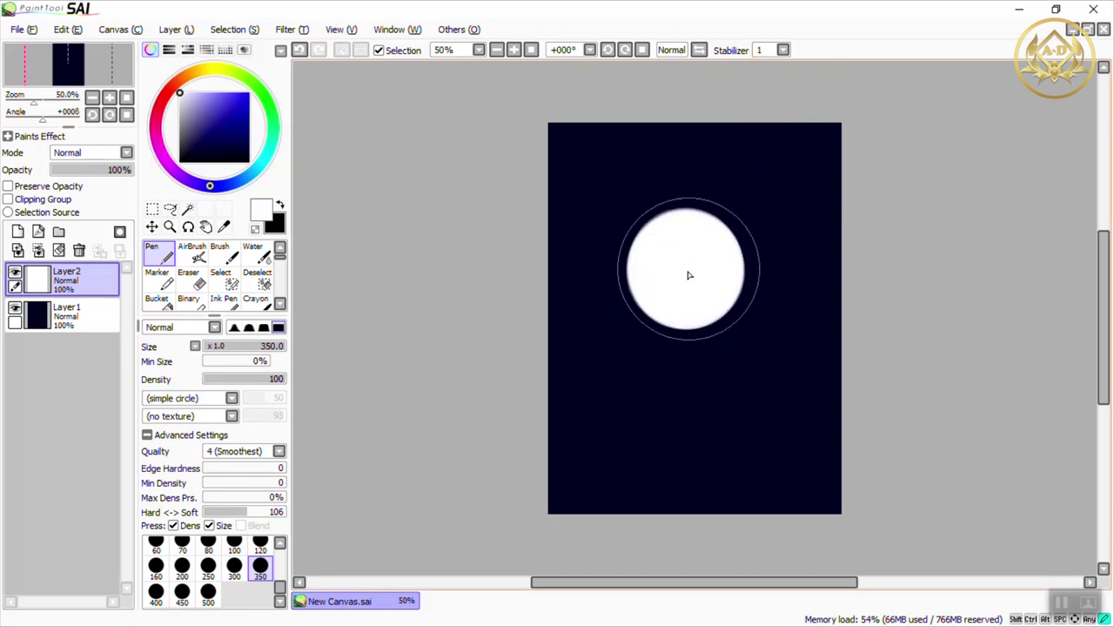
Erase the dot's centre with a size-250 eraser, leaving a thin white ring
click(188, 277)
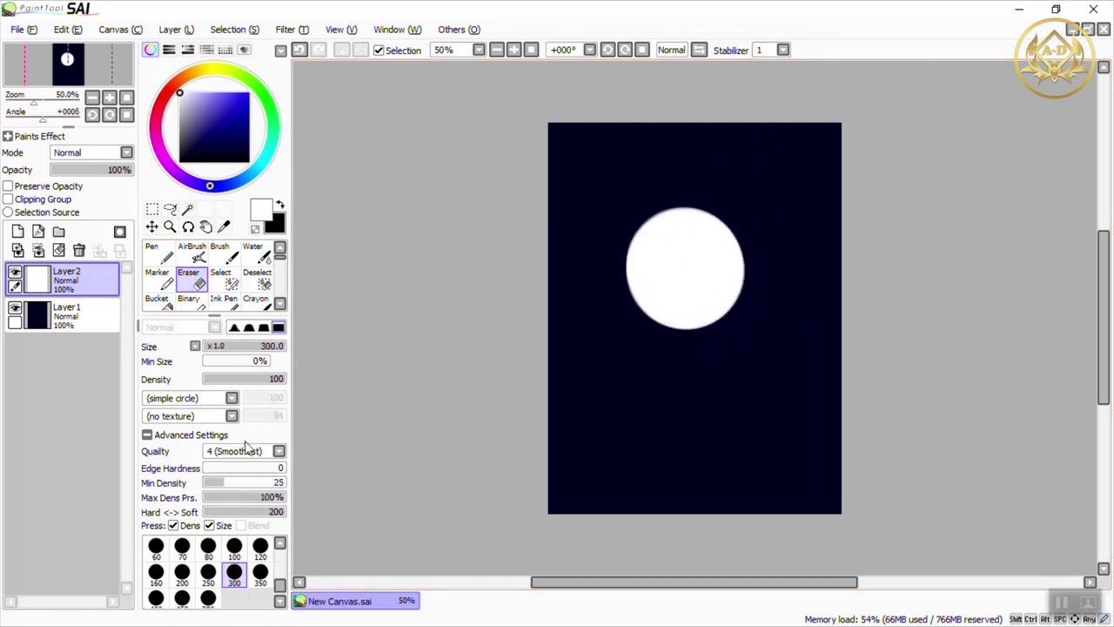
click(208, 575)
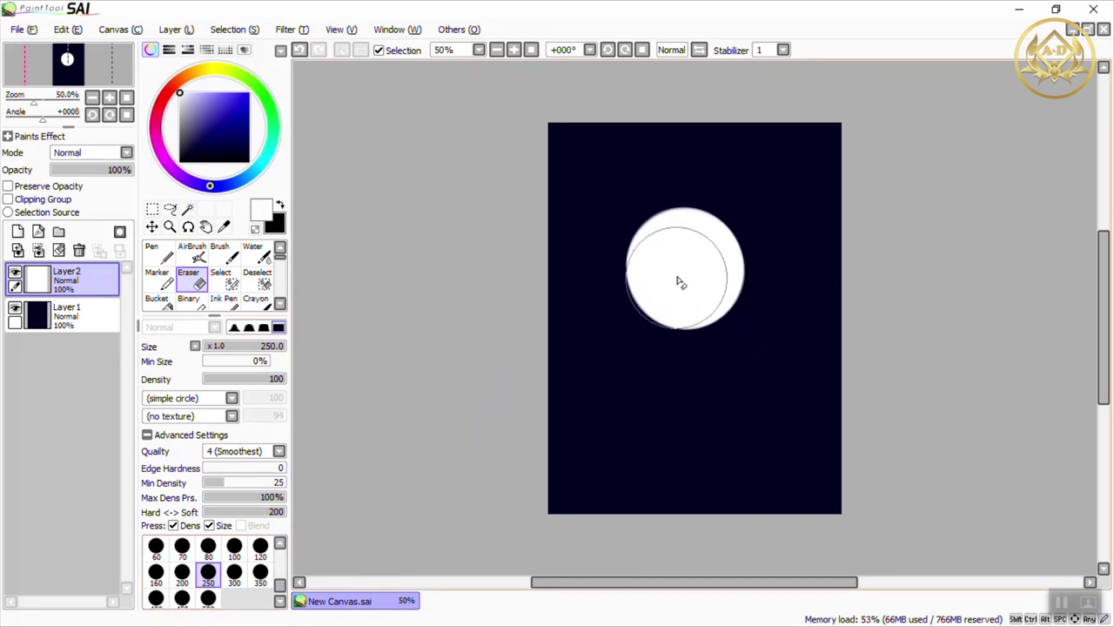
mouse_move(680, 282)
mouse_down()
mouse_move(684, 264)
mouse_move(689, 279)
mouse_move(694, 268)
mouse_move(679, 279)
mouse_move(693, 280)
mouse_up()
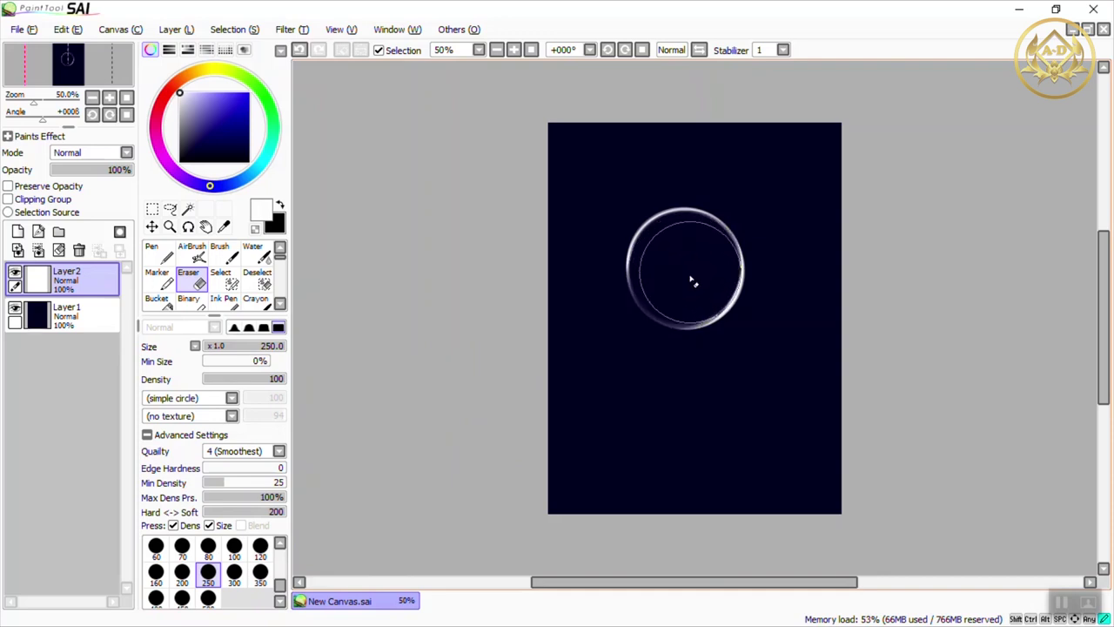
Set up the AirBrush with the softest tip shape at size 50
click(158, 253)
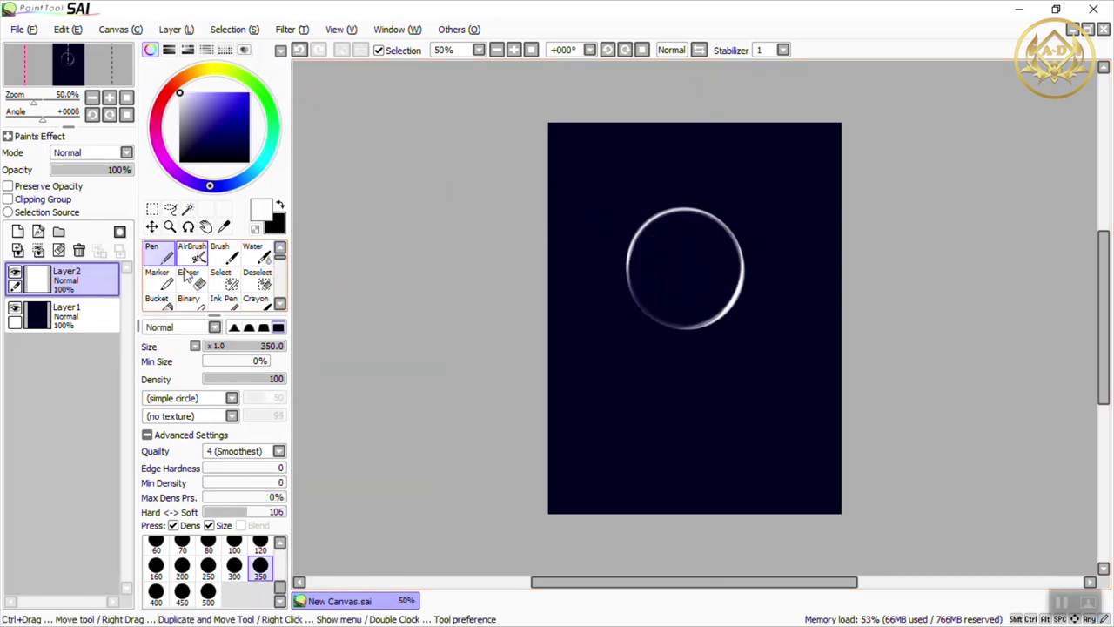
scroll(281, 574, up, 5)
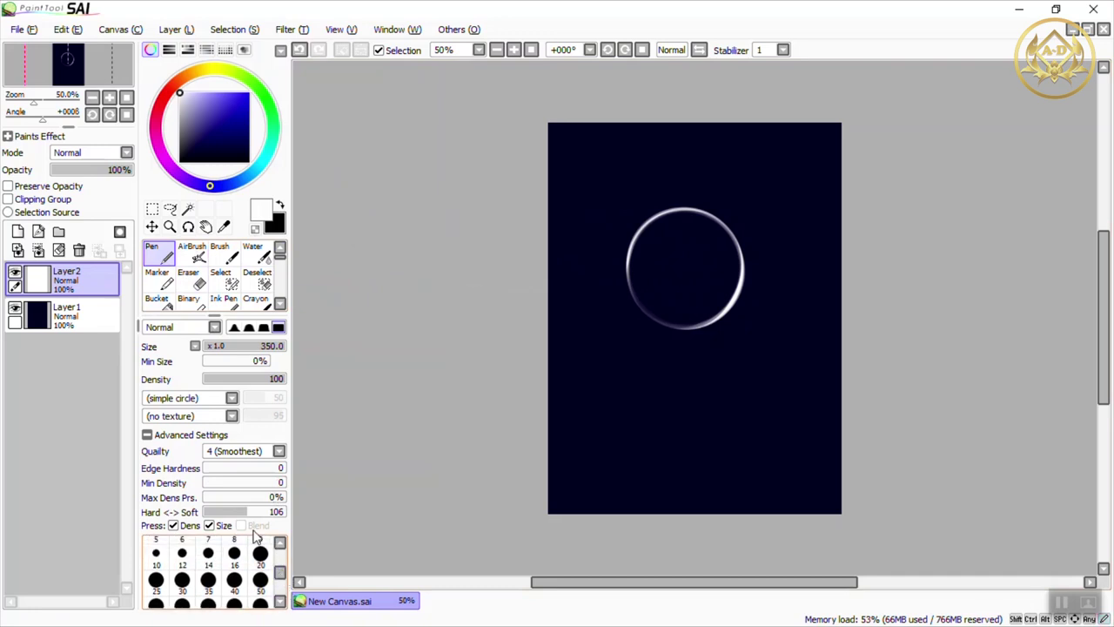
click(193, 252)
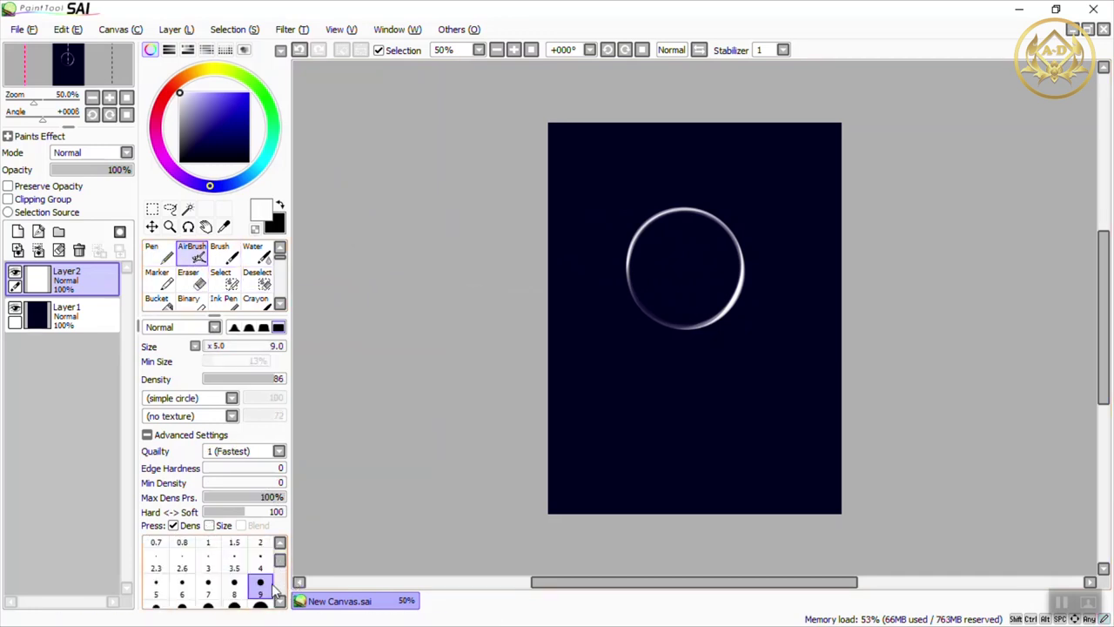
click(234, 329)
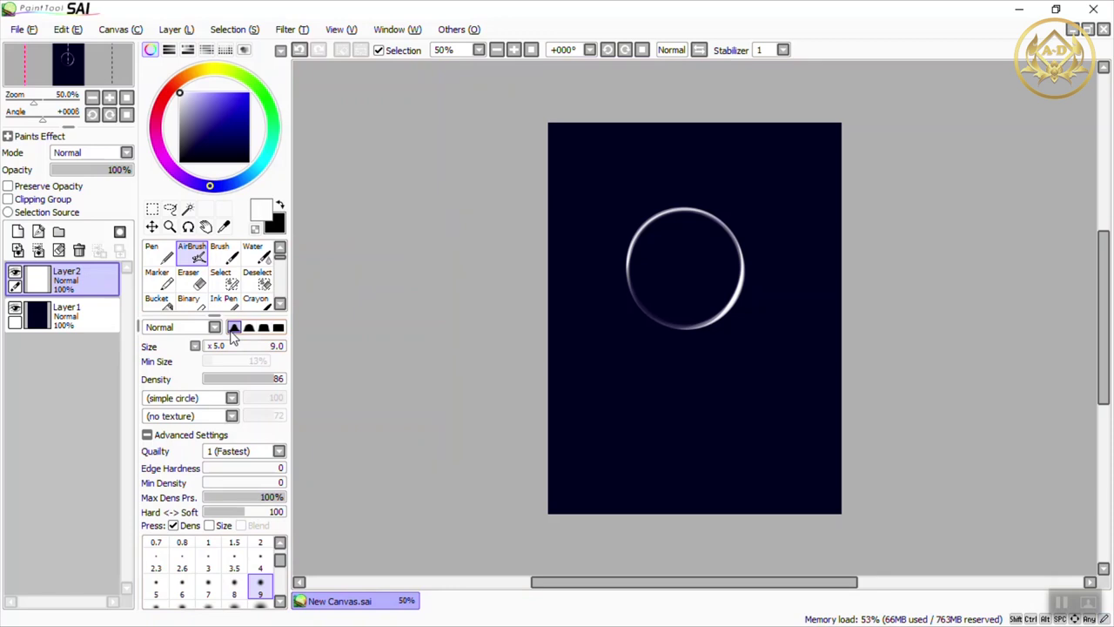
scroll(261, 583, down, 1)
click(260, 594)
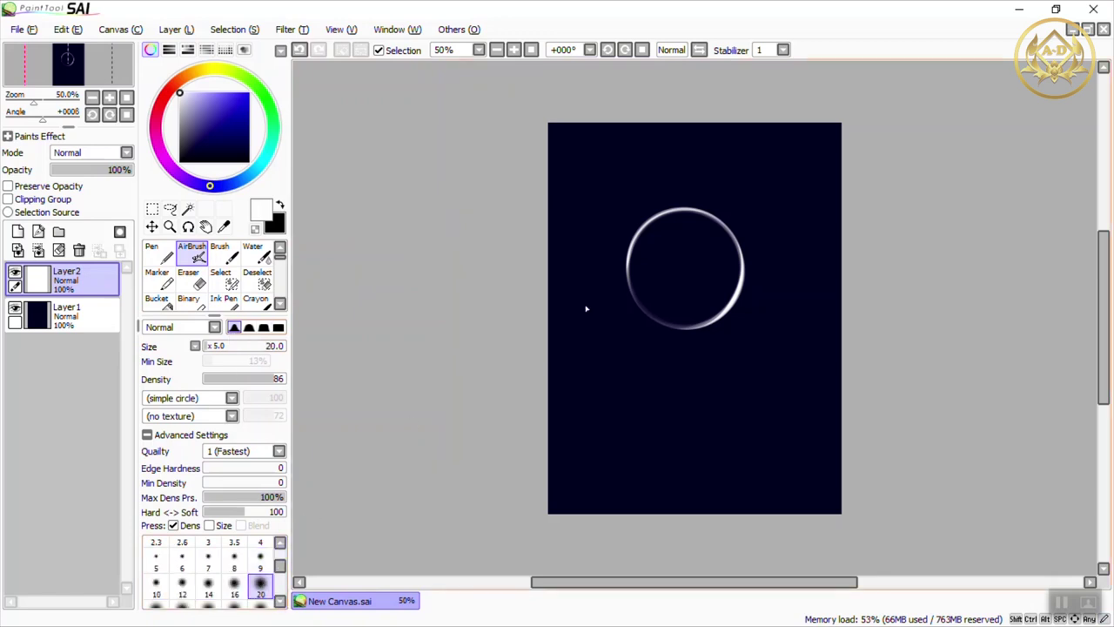
click(279, 600)
click(260, 594)
Spray soft white highlights inside the ring's upper-left, left, right and upper-right rim
mouse_move(654, 246)
mouse_down()
mouse_move(642, 278)
mouse_move(642, 251)
mouse_up()
mouse_move(650, 297)
mouse_down()
mouse_move(642, 249)
mouse_move(671, 325)
mouse_up()
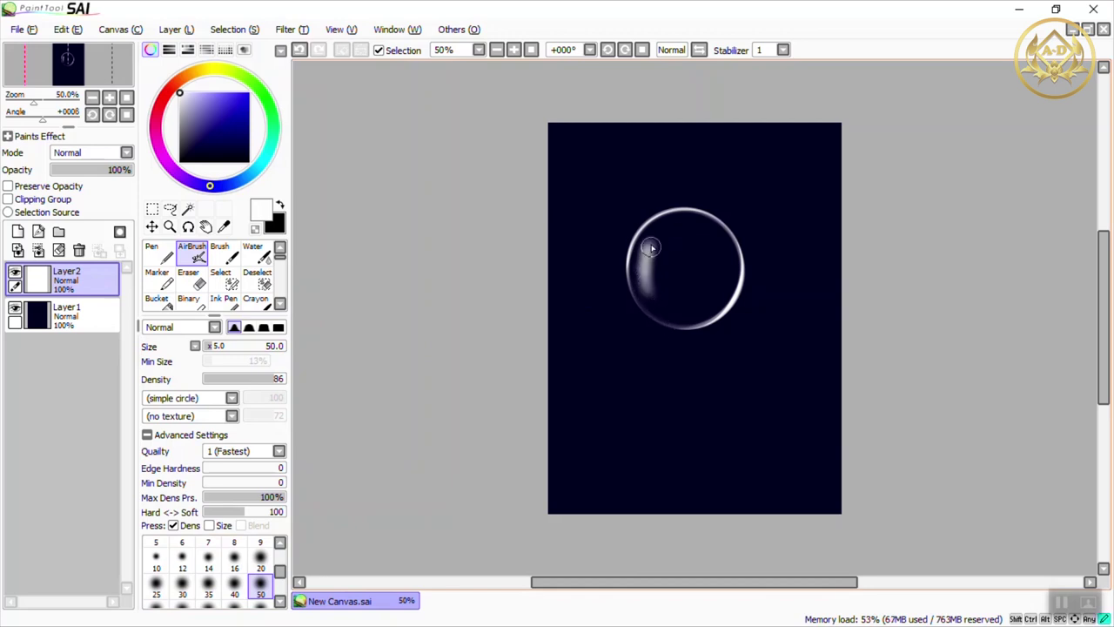
mouse_move(729, 277)
mouse_down()
mouse_move(716, 304)
mouse_move(726, 288)
mouse_up()
mouse_move(694, 229)
mouse_down()
mouse_move(719, 249)
mouse_move(672, 227)
mouse_up()
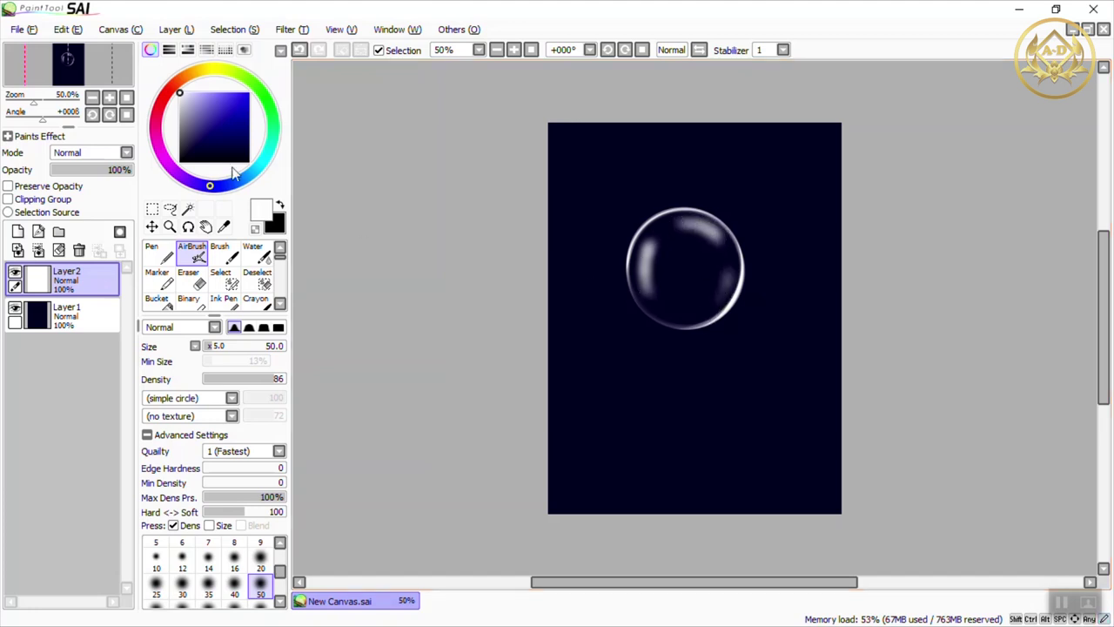
Set Layer2 to Luminosity, brighten the right-rim highlight, and airbrush blue down the left rim
click(126, 153)
click(96, 211)
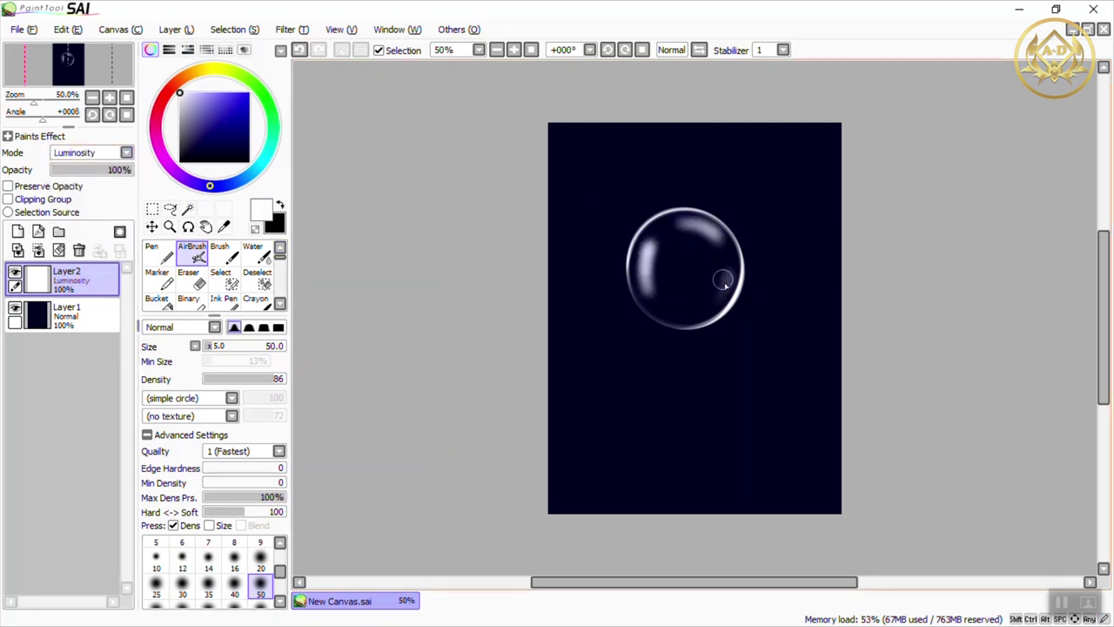
drag(723, 280, 726, 277)
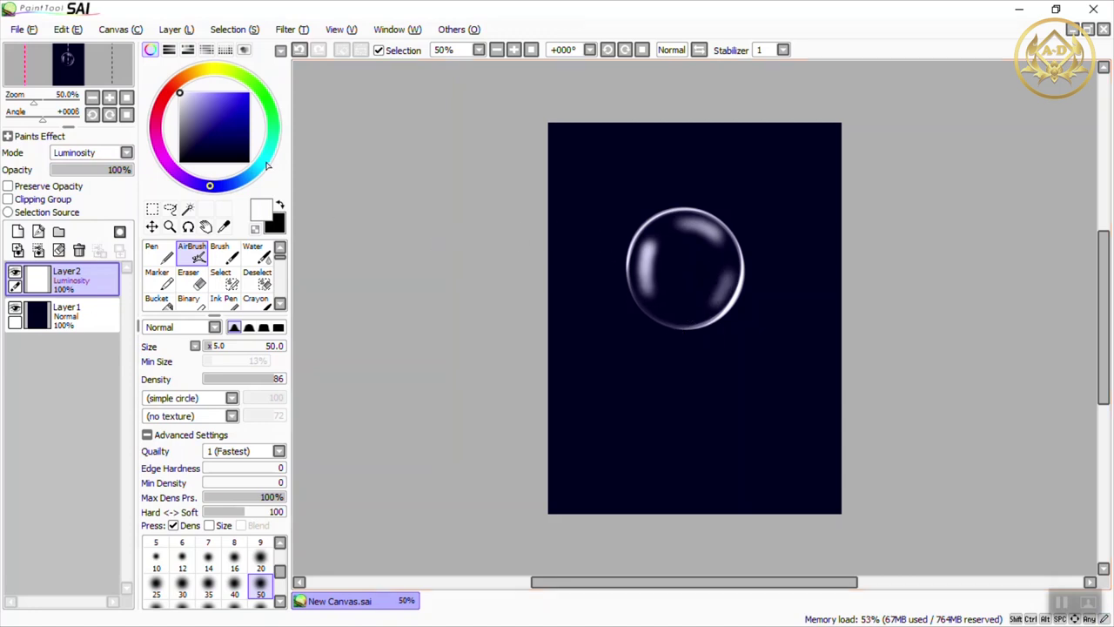
click(238, 104)
mouse_move(648, 274)
mouse_down()
mouse_move(641, 242)
mouse_move(645, 285)
mouse_move(654, 250)
mouse_up()
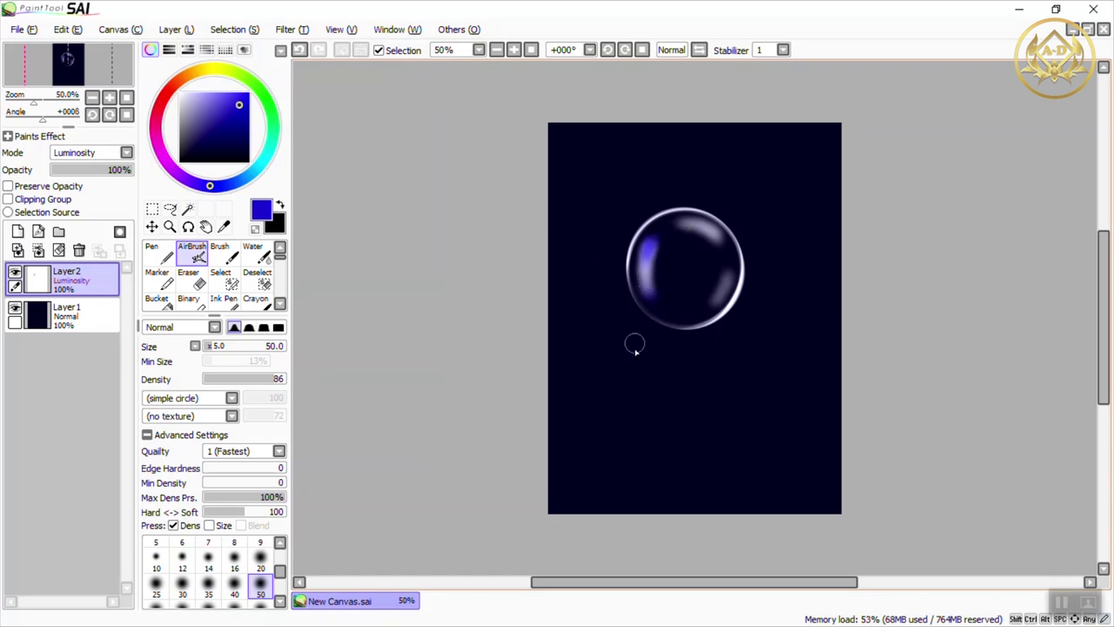
Add green on the right rim, strengthen the left blue glow, and blend it with Water
click(270, 108)
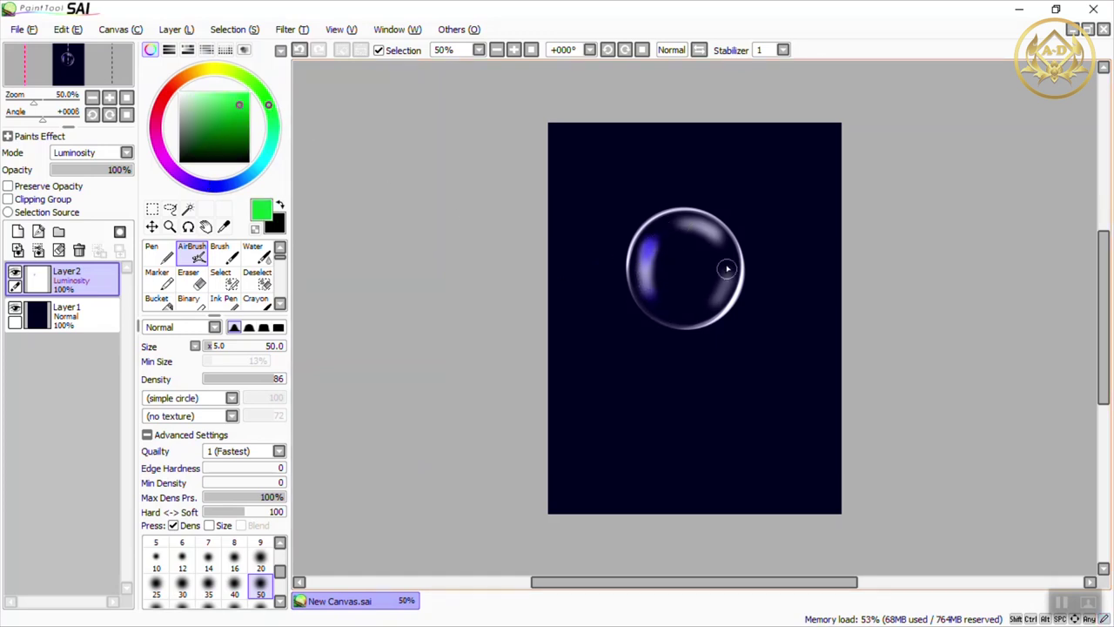
mouse_move(724, 280)
mouse_down()
mouse_move(697, 311)
mouse_move(727, 290)
mouse_up()
click(252, 170)
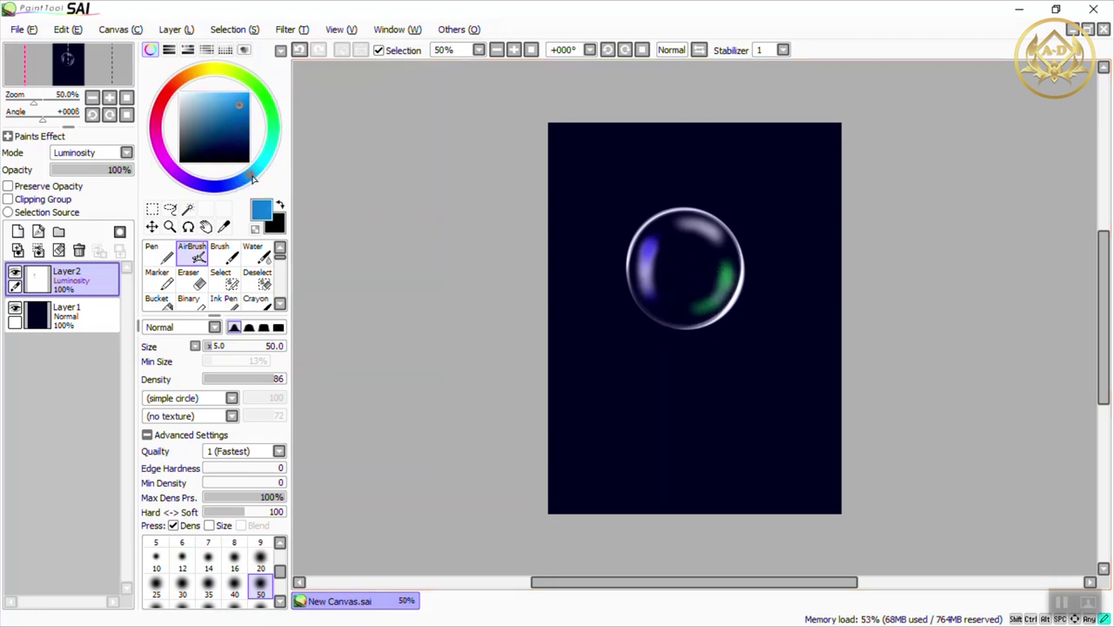
drag(659, 263, 655, 302)
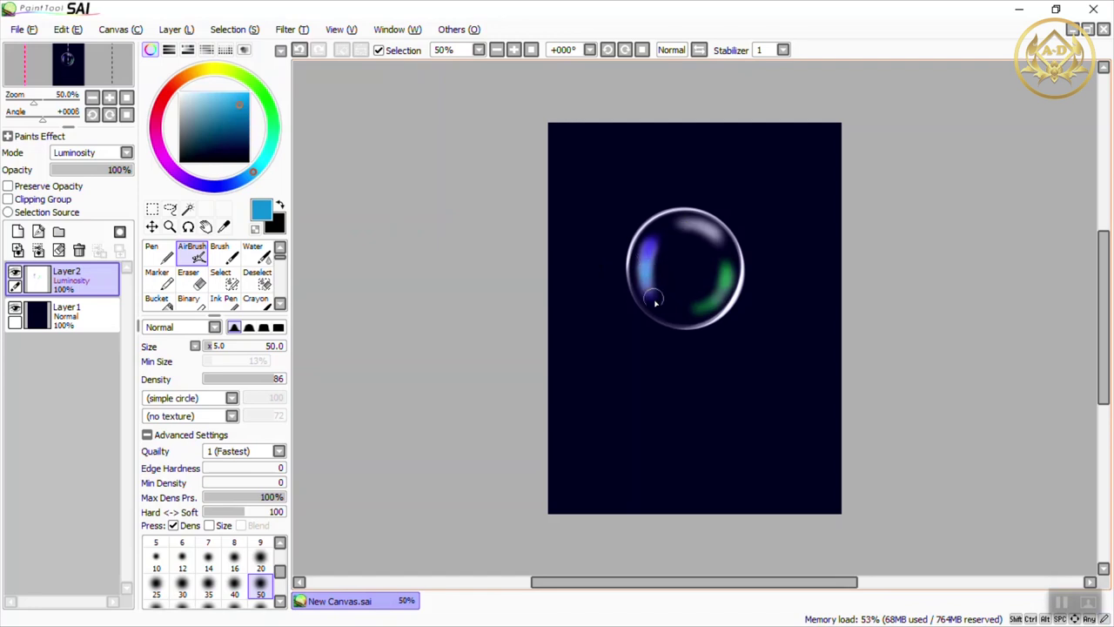
drag(727, 270, 694, 317)
click(257, 253)
mouse_move(649, 261)
mouse_down()
mouse_move(661, 256)
mouse_move(654, 252)
mouse_move(645, 297)
mouse_move(647, 287)
mouse_move(715, 275)
mouse_move(682, 225)
mouse_move(667, 299)
mouse_move(654, 256)
mouse_move(671, 281)
mouse_up()
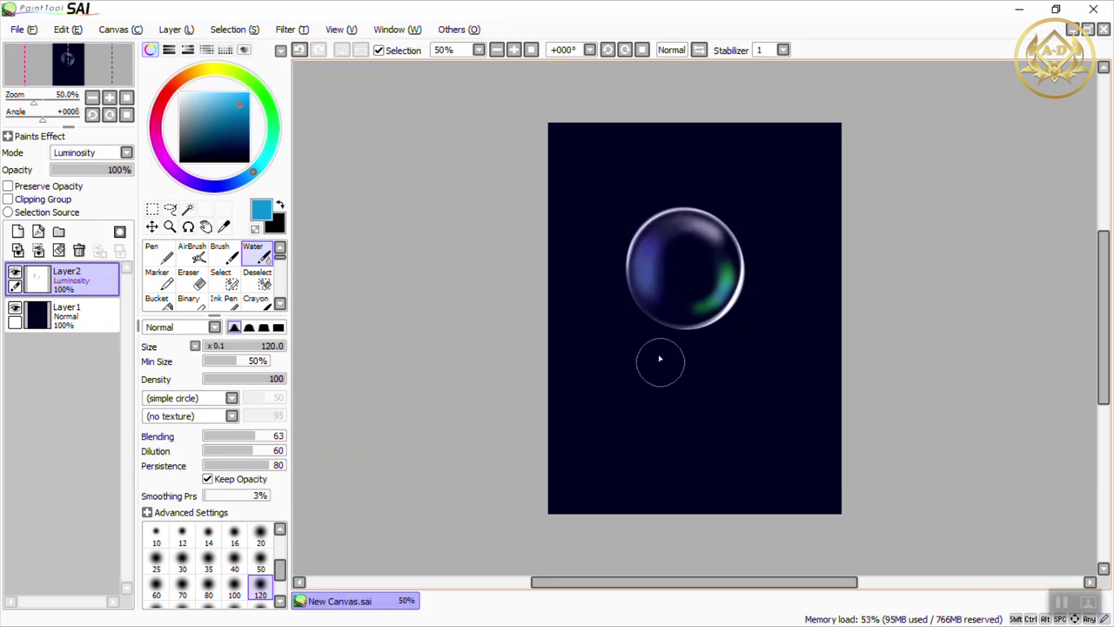
Smudge the green right-side glow into the rim with the Water brush, then pick cyan
click(274, 127)
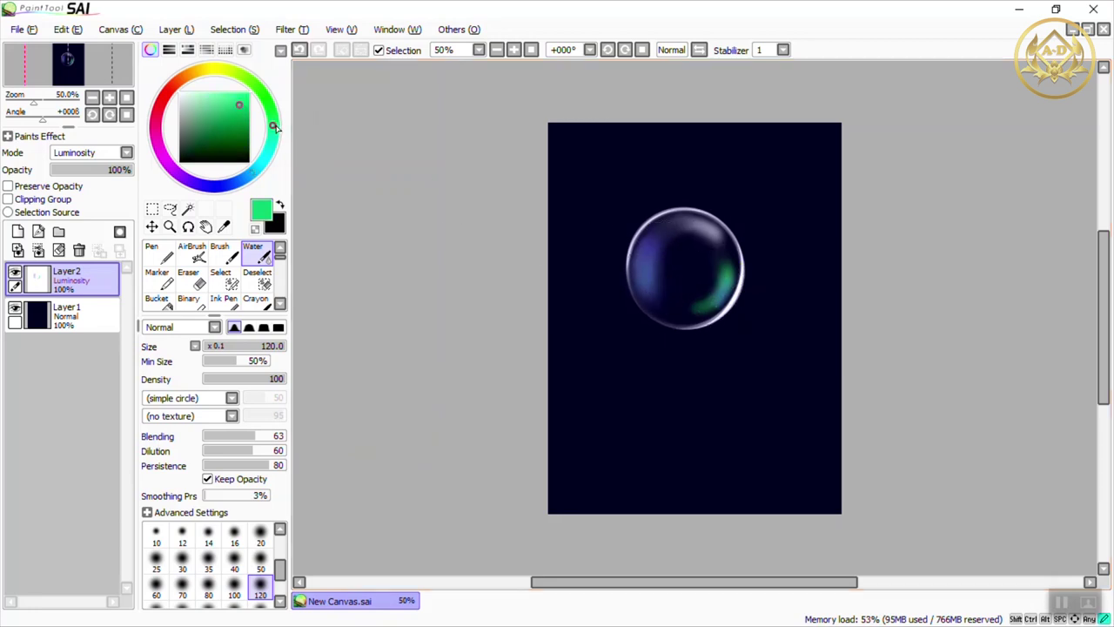
mouse_move(719, 261)
mouse_down()
mouse_move(724, 275)
mouse_move(714, 256)
mouse_up()
drag(240, 178, 237, 182)
click(256, 171)
With the AirBrush, extend the left blue glow and paint magenta on the lower-left edge
click(194, 254)
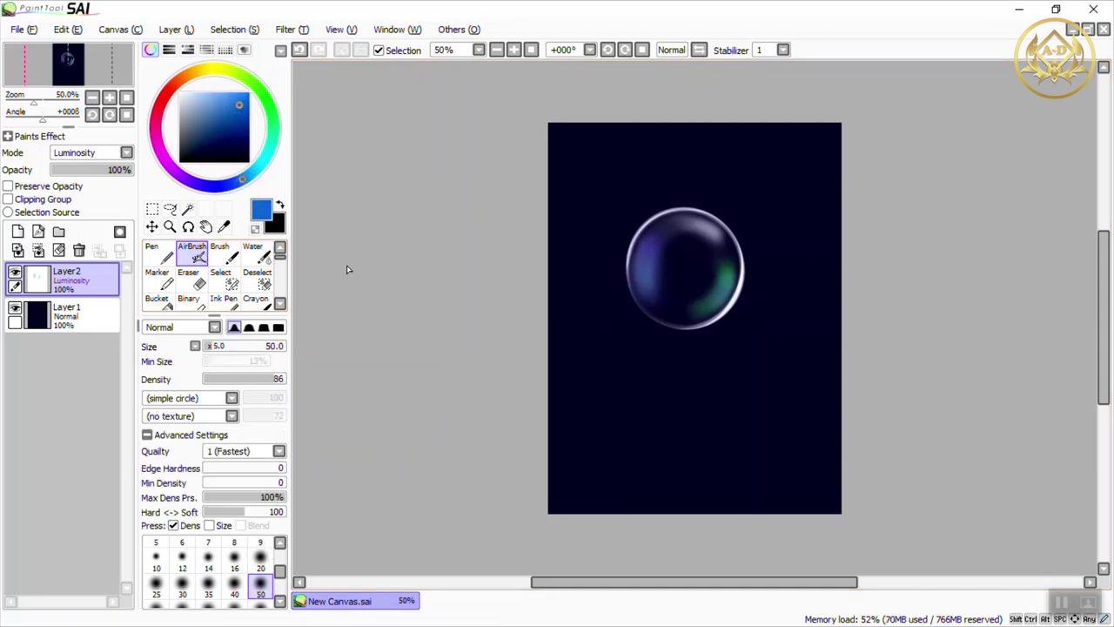
mouse_move(661, 233)
mouse_down()
mouse_move(647, 291)
mouse_move(654, 251)
mouse_move(646, 267)
mouse_move(654, 311)
mouse_move(642, 271)
mouse_up()
click(158, 140)
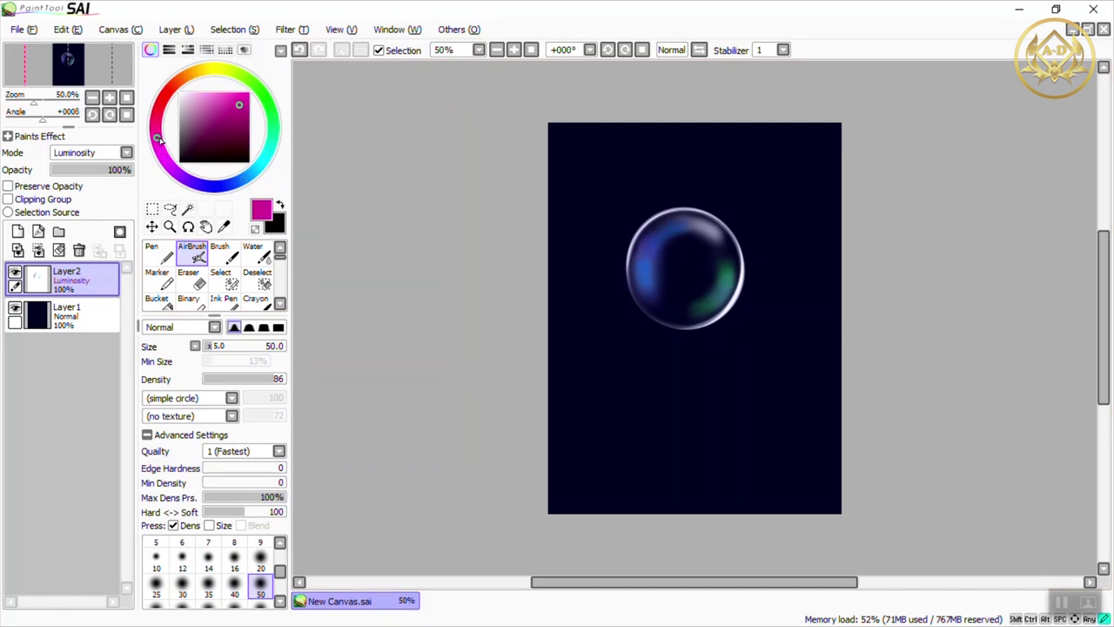
mouse_move(665, 325)
mouse_down()
mouse_move(644, 299)
mouse_move(651, 262)
mouse_up()
mouse_move(650, 262)
mouse_down()
mouse_move(671, 310)
mouse_move(648, 269)
mouse_up()
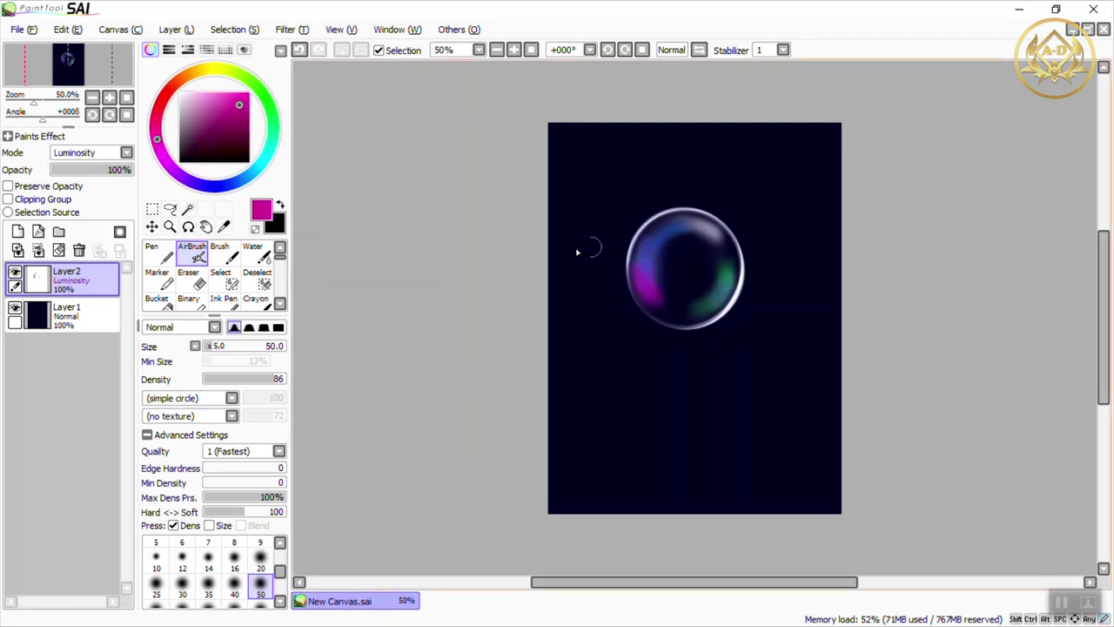
Brighten the bubble's left, upper and right rims with near-white at size 35
click(180, 94)
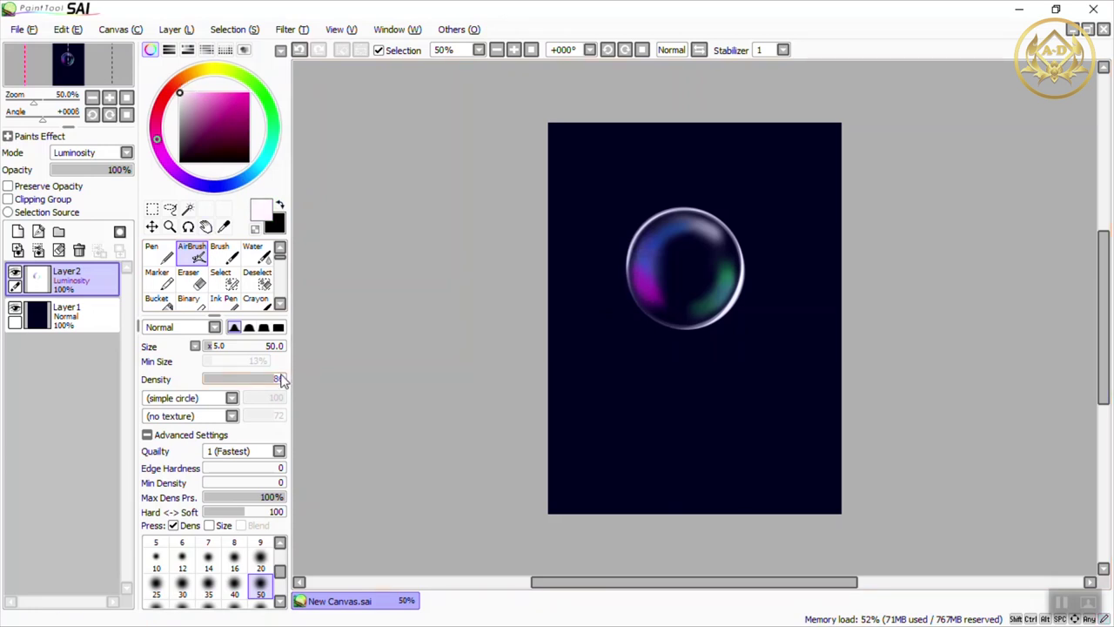
click(209, 585)
mouse_move(644, 247)
mouse_down()
mouse_move(651, 296)
mouse_move(645, 267)
mouse_up()
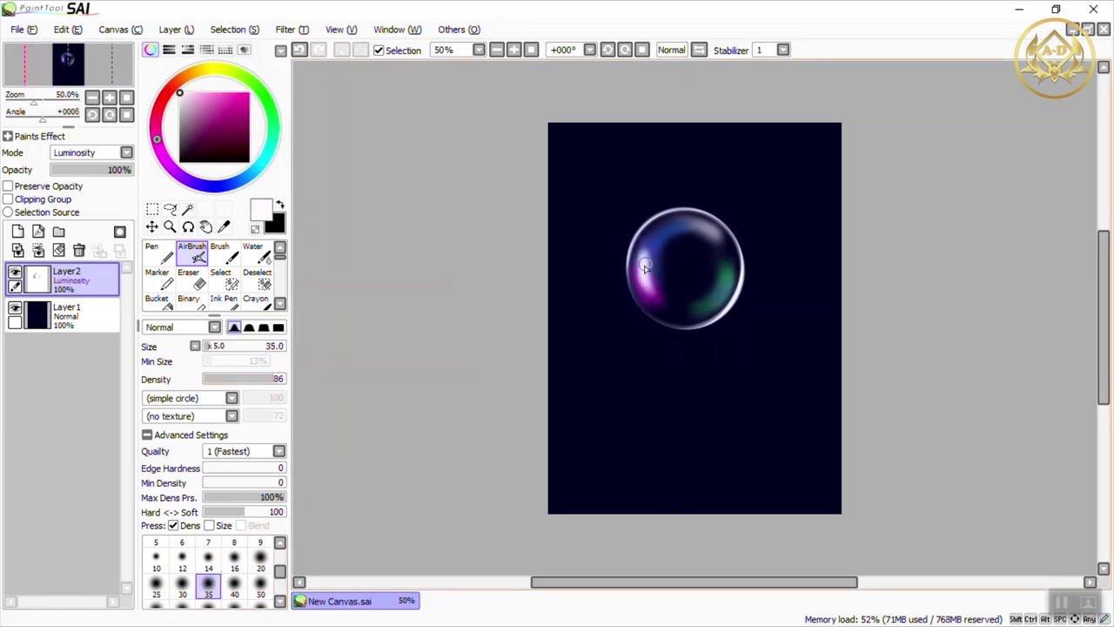
drag(677, 219, 672, 226)
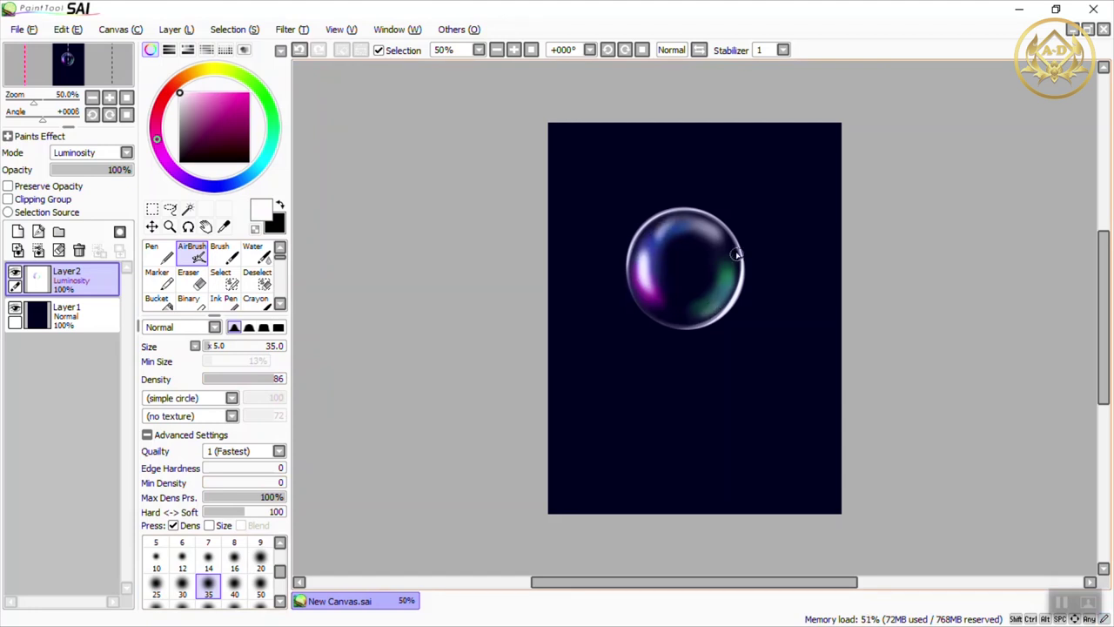
mouse_move(737, 254)
mouse_down()
mouse_move(708, 322)
mouse_move(735, 269)
mouse_up()
Paint a brighter green glow along the right rim at brush size 25
click(220, 186)
click(246, 104)
click(157, 585)
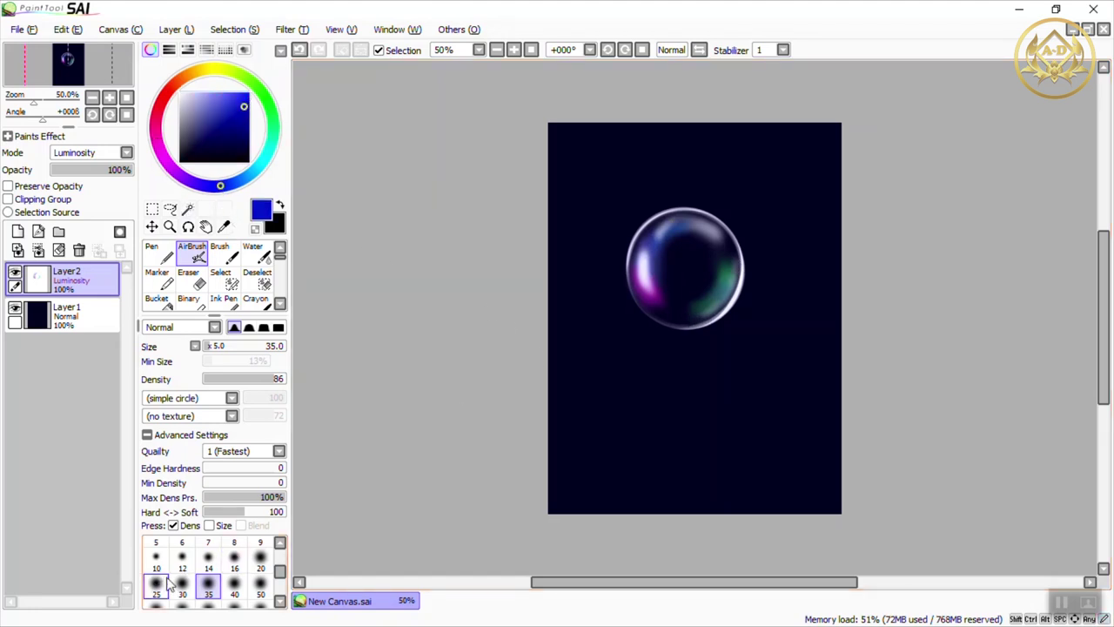
click(271, 111)
scroll(783, 226, up, 2)
mouse_move(803, 219)
mouse_down()
mouse_move(784, 292)
mouse_move(803, 268)
mouse_move(749, 324)
mouse_move(770, 314)
mouse_up()
drag(813, 210, 774, 318)
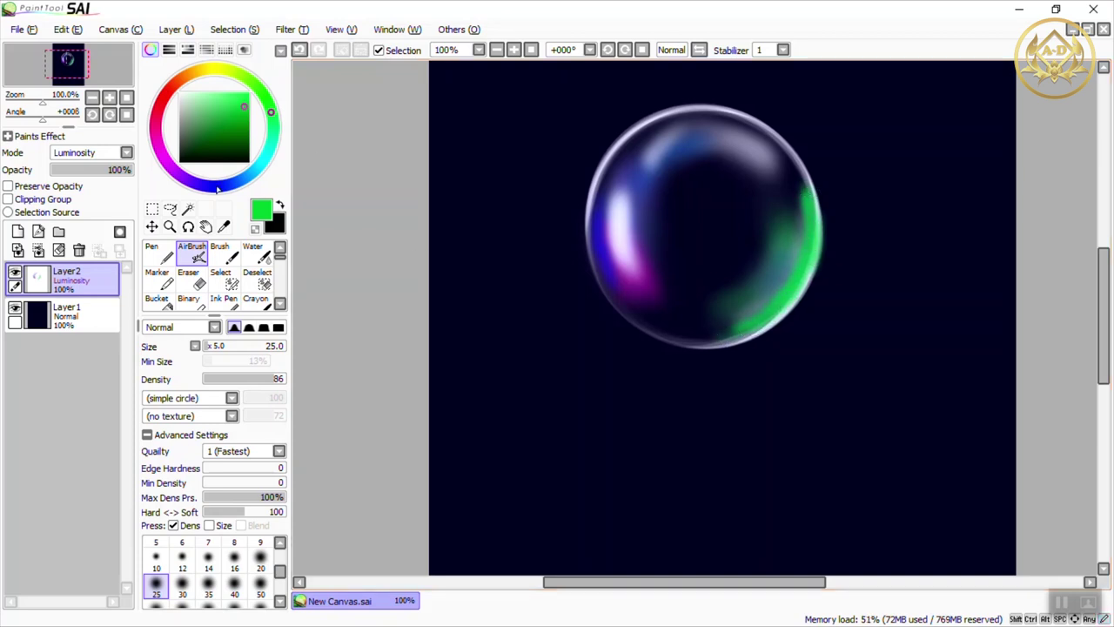
Add white highlights with a hard size-20 brush on the lower-right rim, top-right and inside
click(180, 93)
click(278, 328)
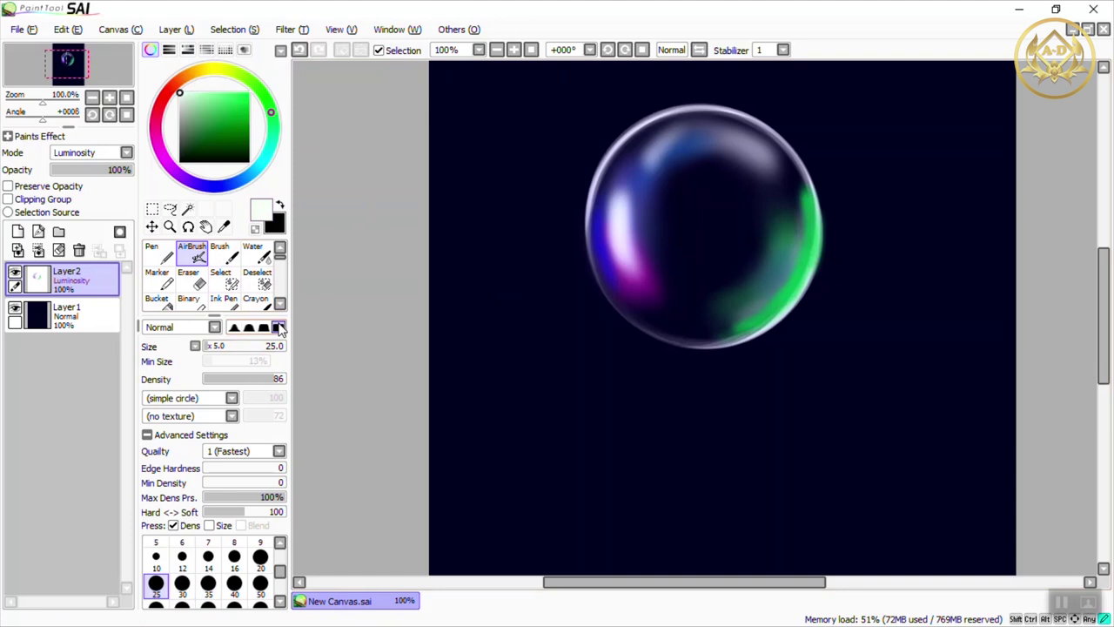
click(261, 557)
mouse_move(783, 305)
mouse_down()
mouse_move(763, 326)
mouse_move(792, 287)
mouse_move(749, 335)
mouse_up()
drag(731, 139, 777, 170)
drag(670, 253, 688, 276)
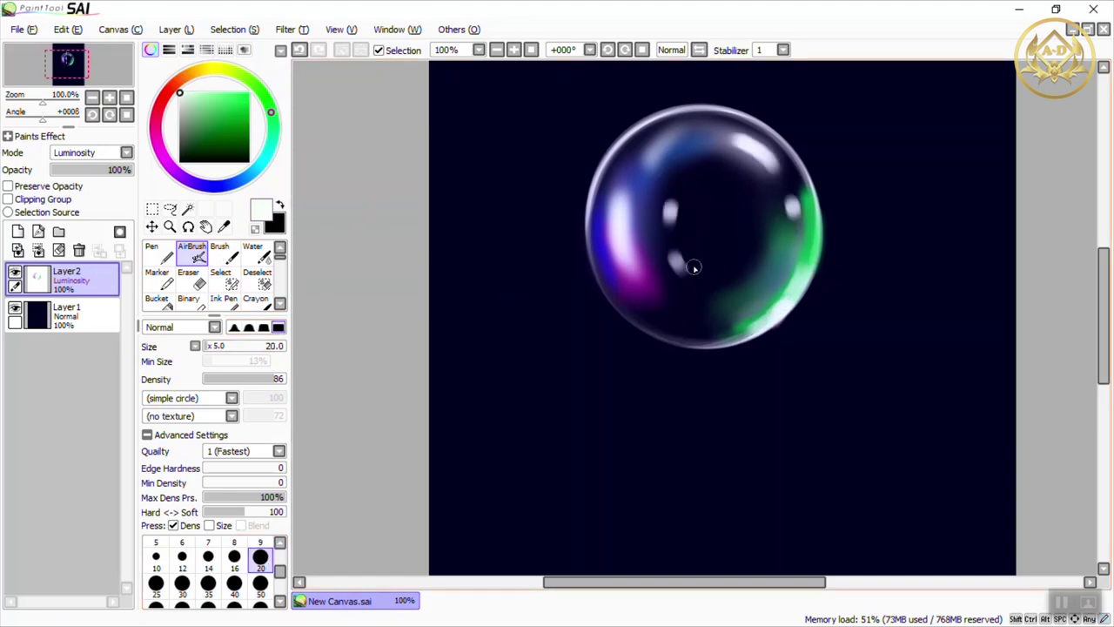
Smear the inner white highlight into a thin curved streak with Water, and undo a stray mark
click(252, 252)
mouse_move(670, 209)
mouse_down()
mouse_move(670, 225)
mouse_move(667, 188)
mouse_up()
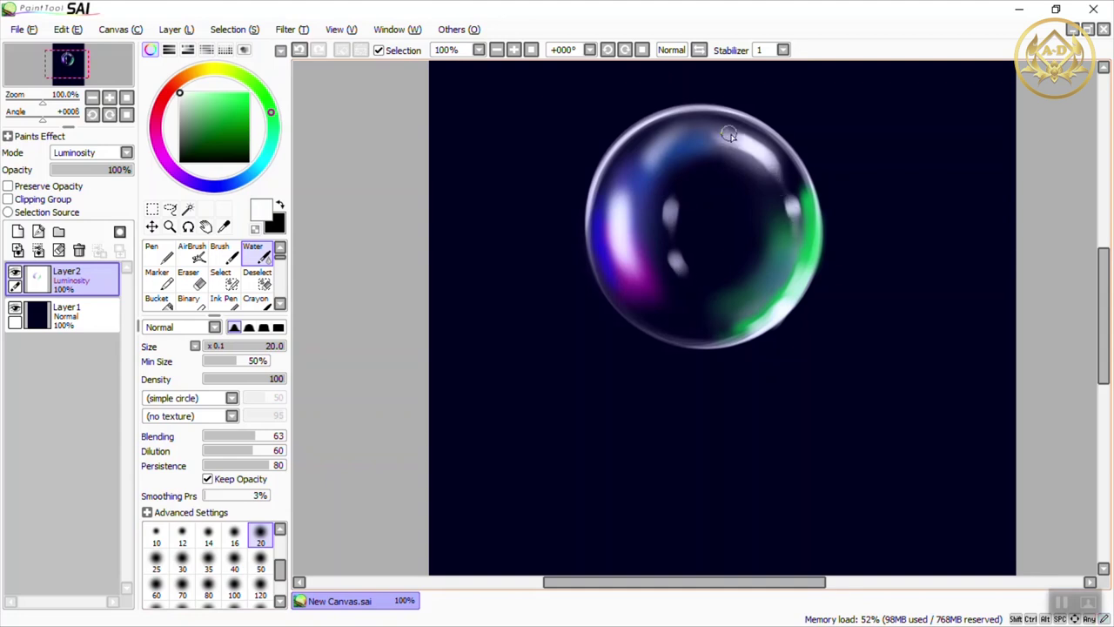
drag(672, 211, 672, 192)
click(239, 183)
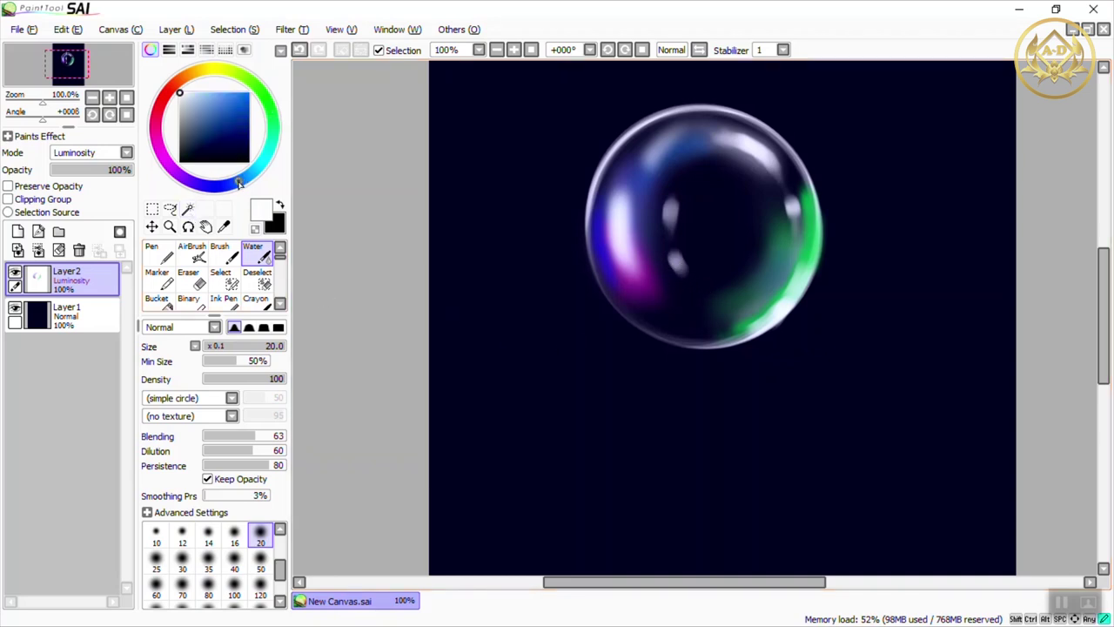
click(193, 253)
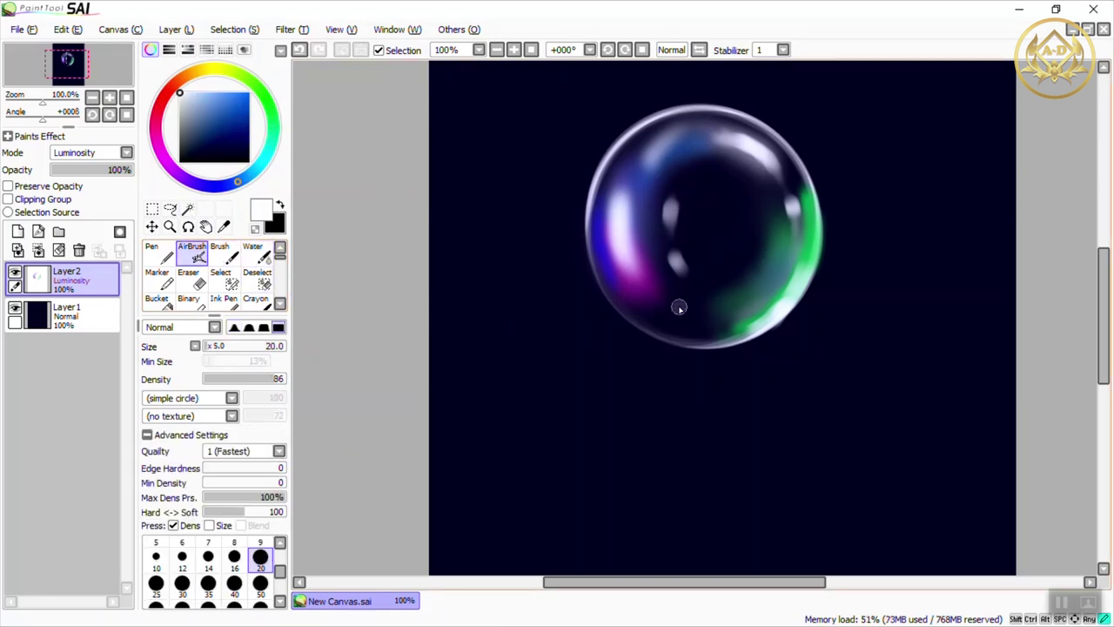
click(298, 50)
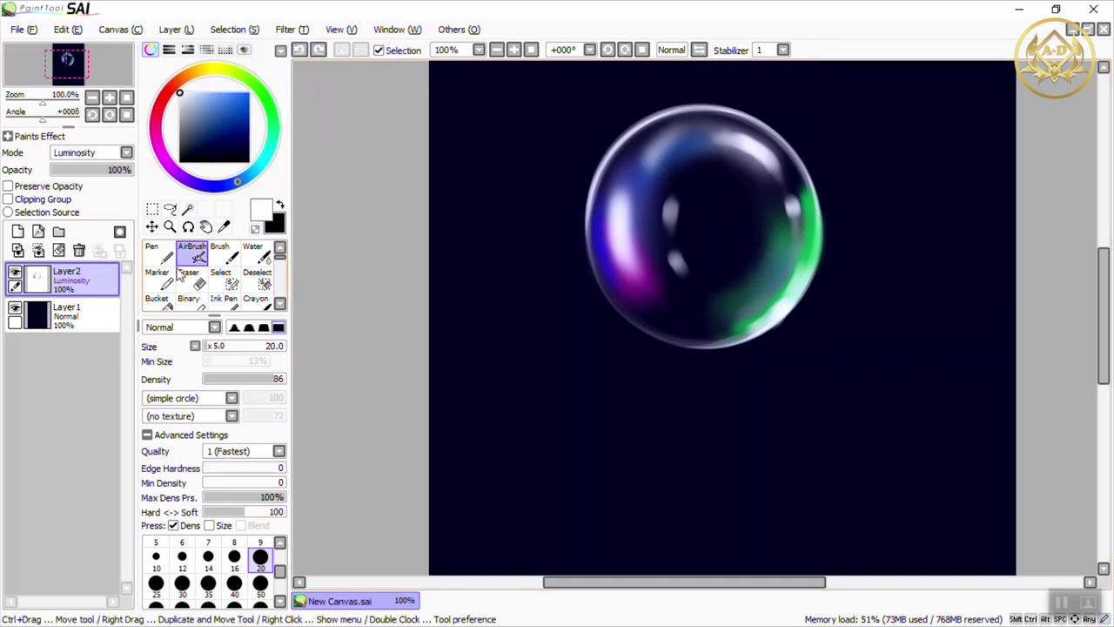
click(155, 252)
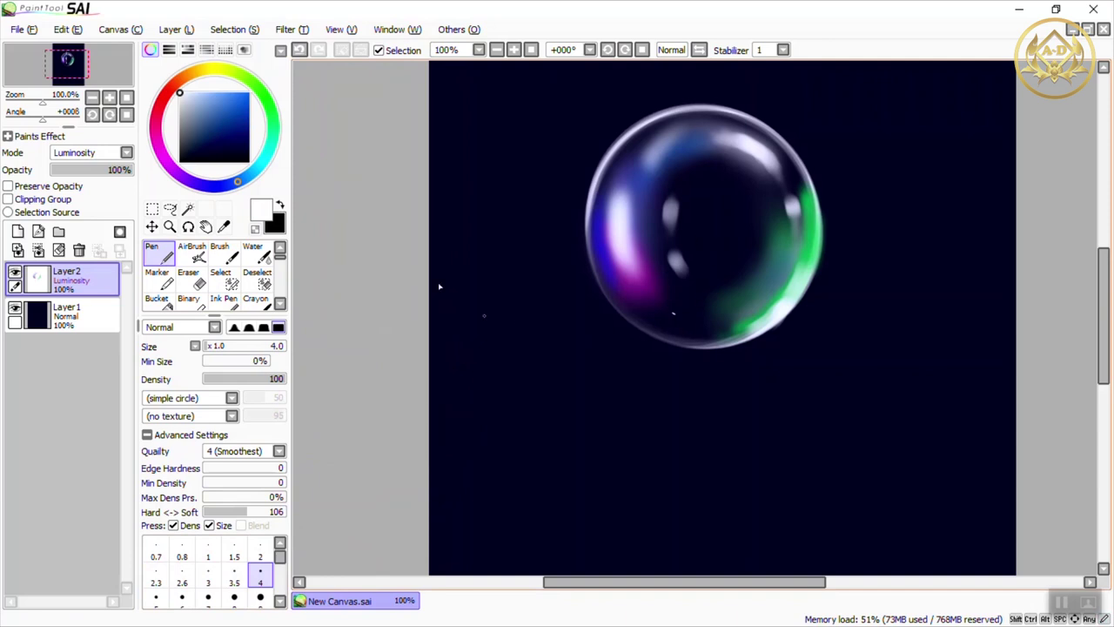
click(300, 49)
click(259, 597)
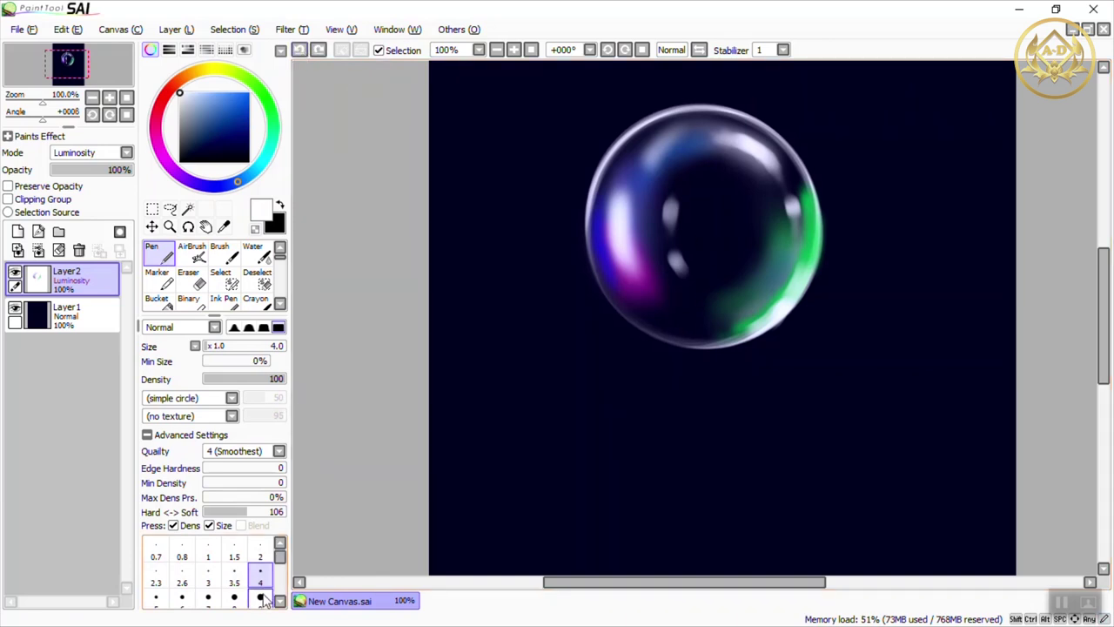
click(679, 311)
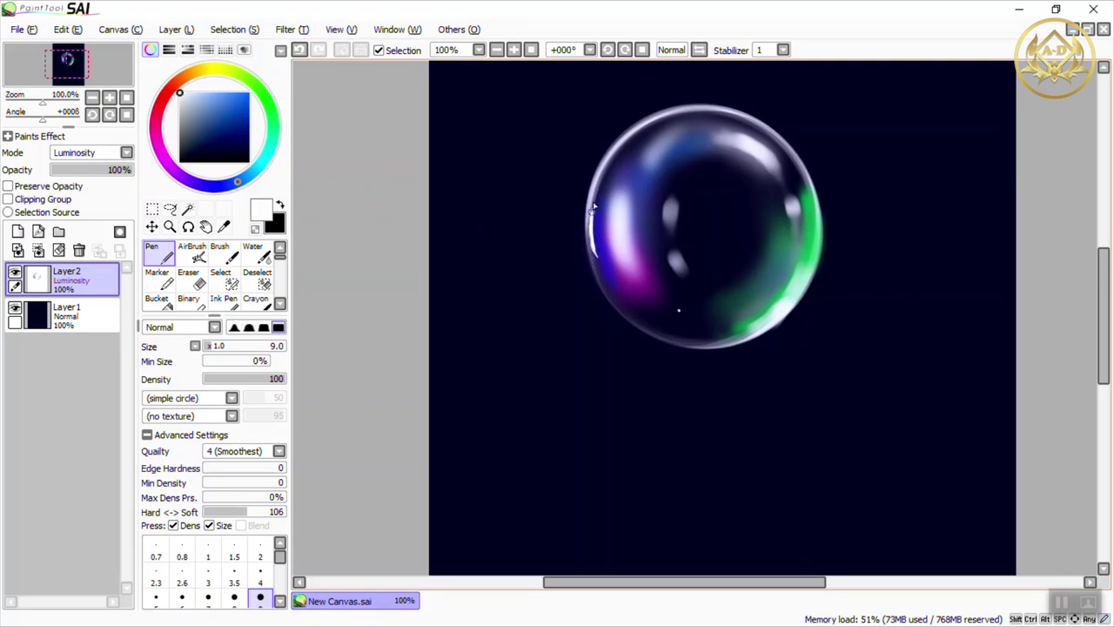
click(299, 49)
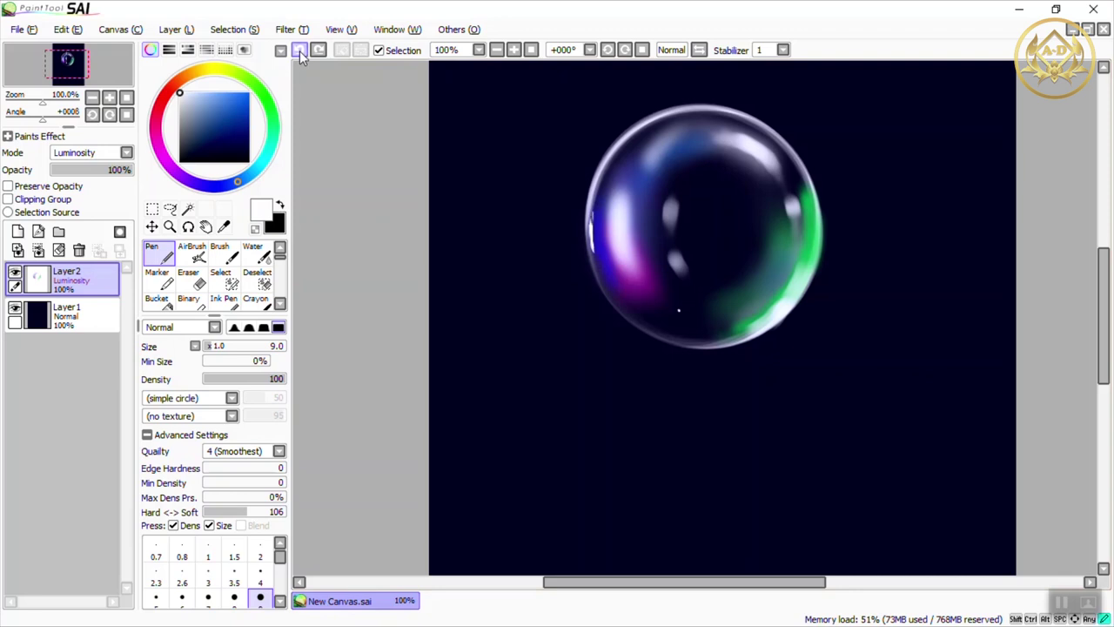
click(300, 51)
click(238, 98)
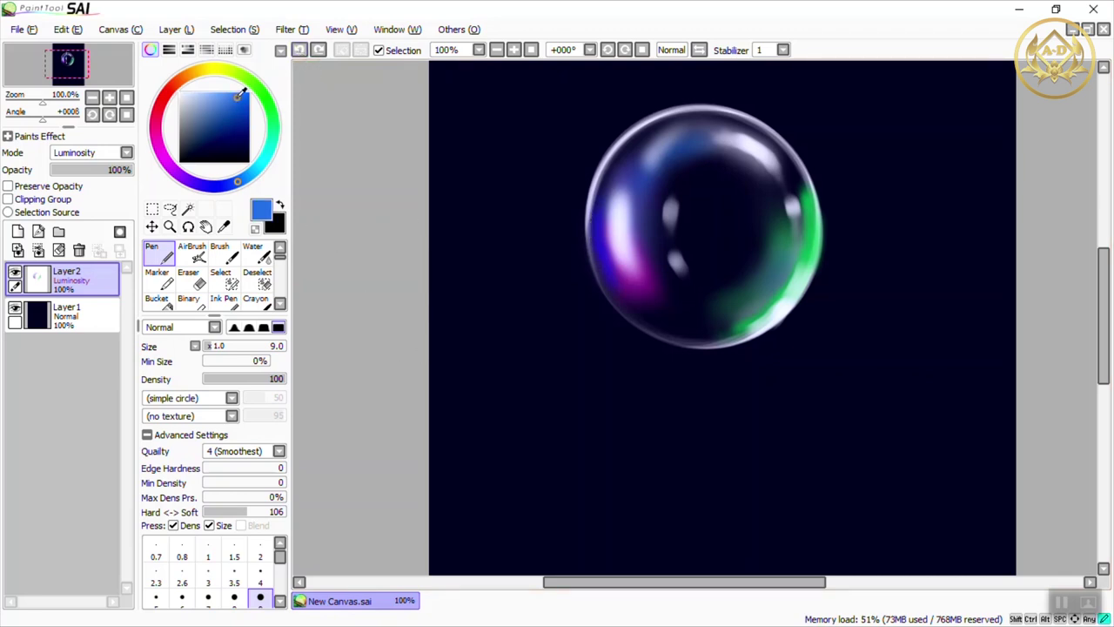
click(193, 253)
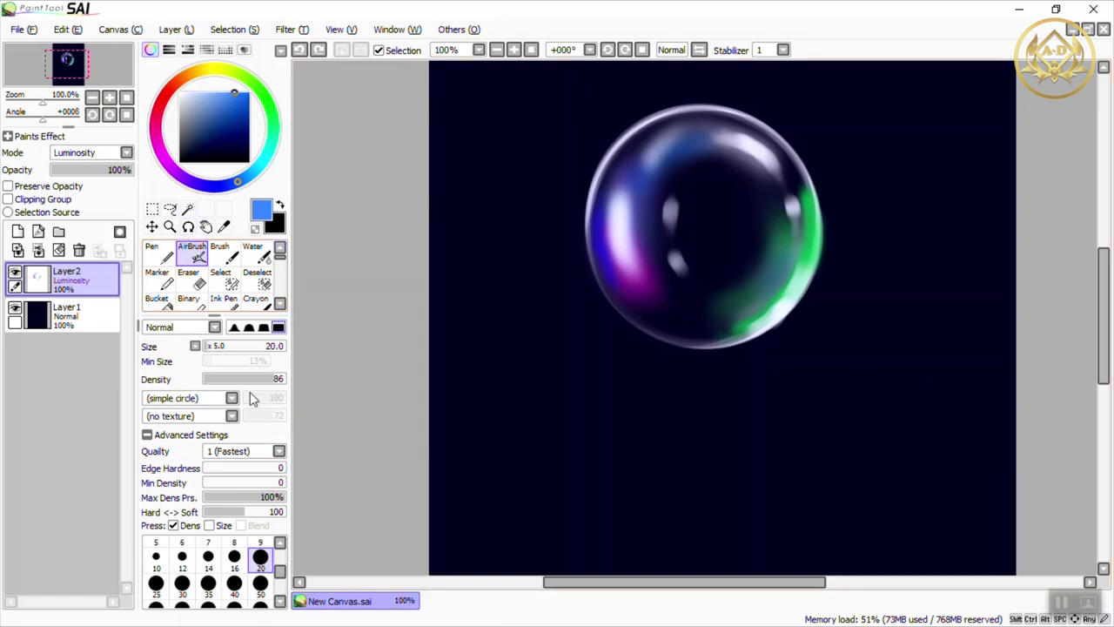
Airbrush size-120 soft glows: blue at upper right, magenta at lower left, green along the right edge
click(234, 327)
click(260, 595)
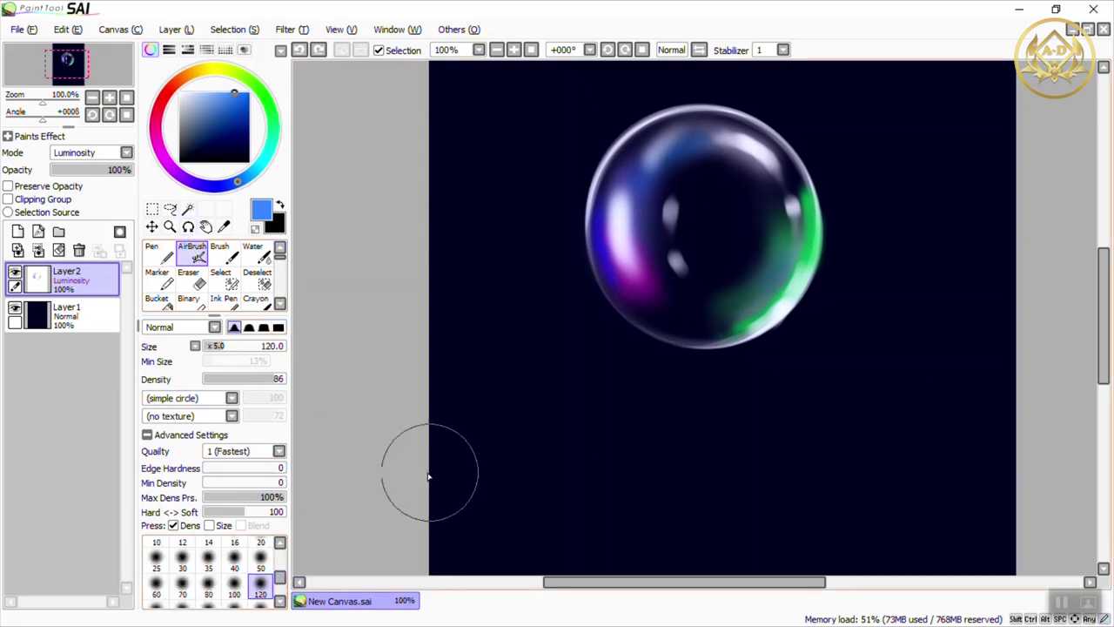
mouse_move(750, 131)
mouse_down()
mouse_move(807, 171)
mouse_move(836, 244)
mouse_up()
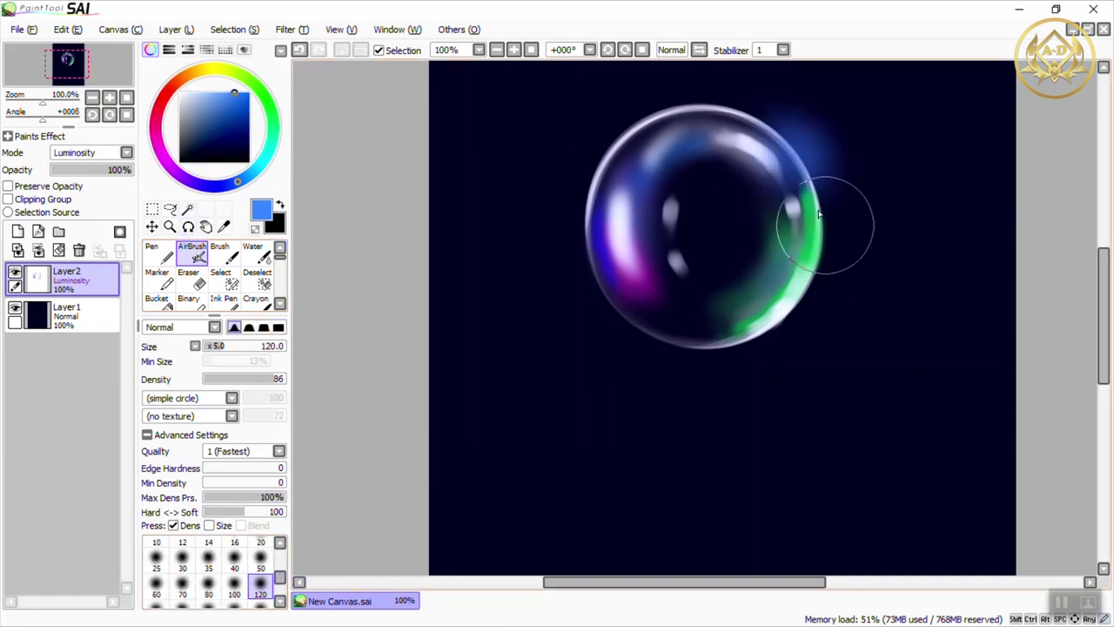
drag(811, 195, 823, 222)
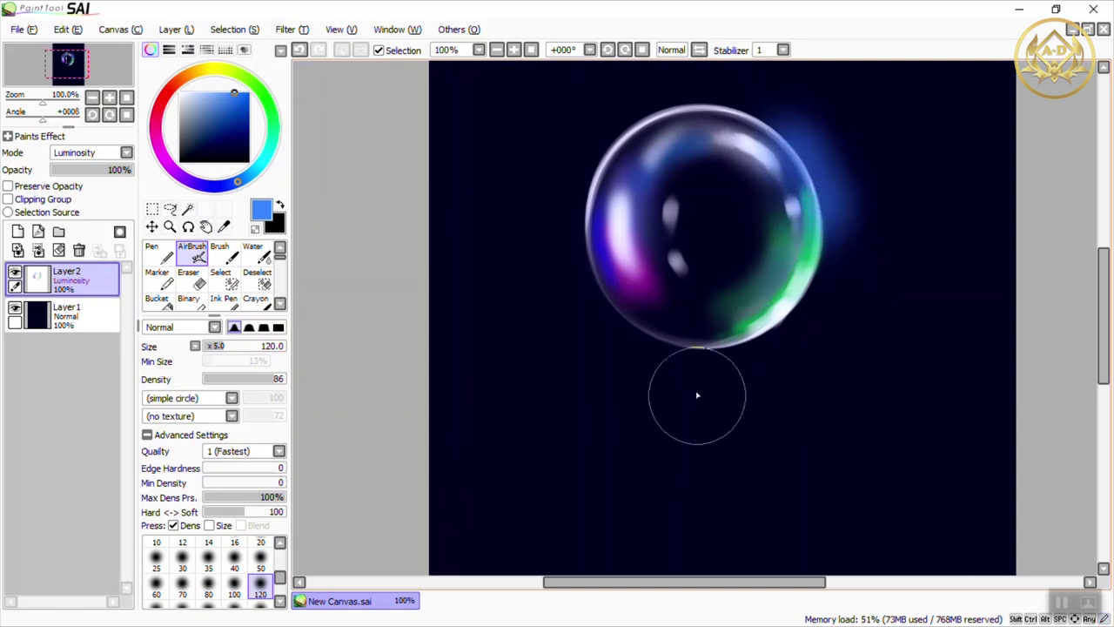
click(162, 148)
mouse_move(587, 269)
mouse_down()
mouse_move(599, 296)
mouse_move(694, 365)
mouse_up()
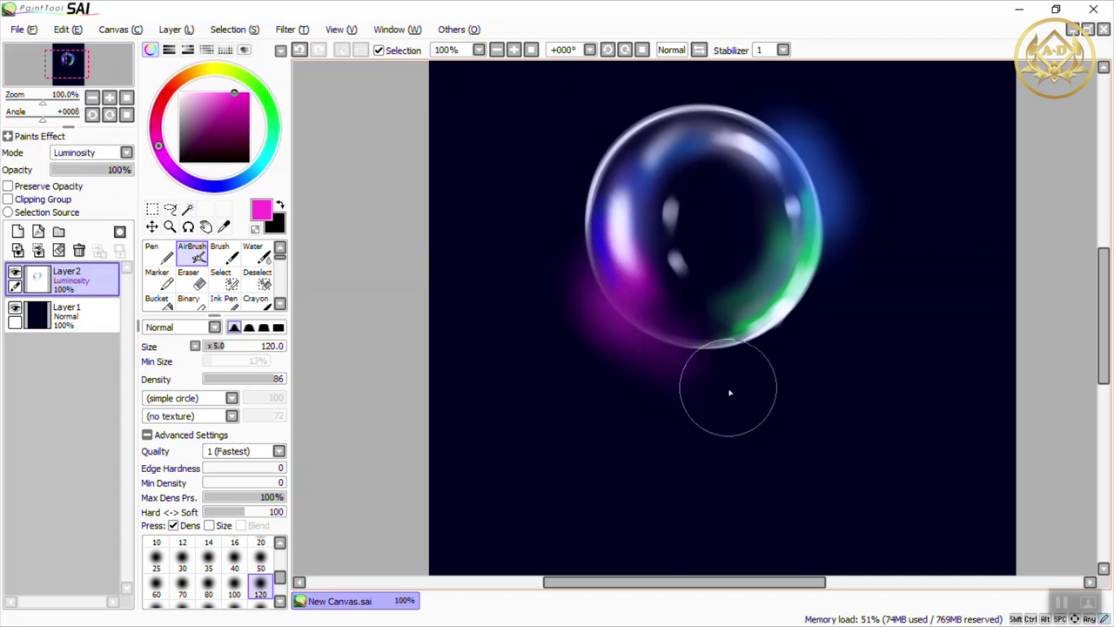
click(273, 121)
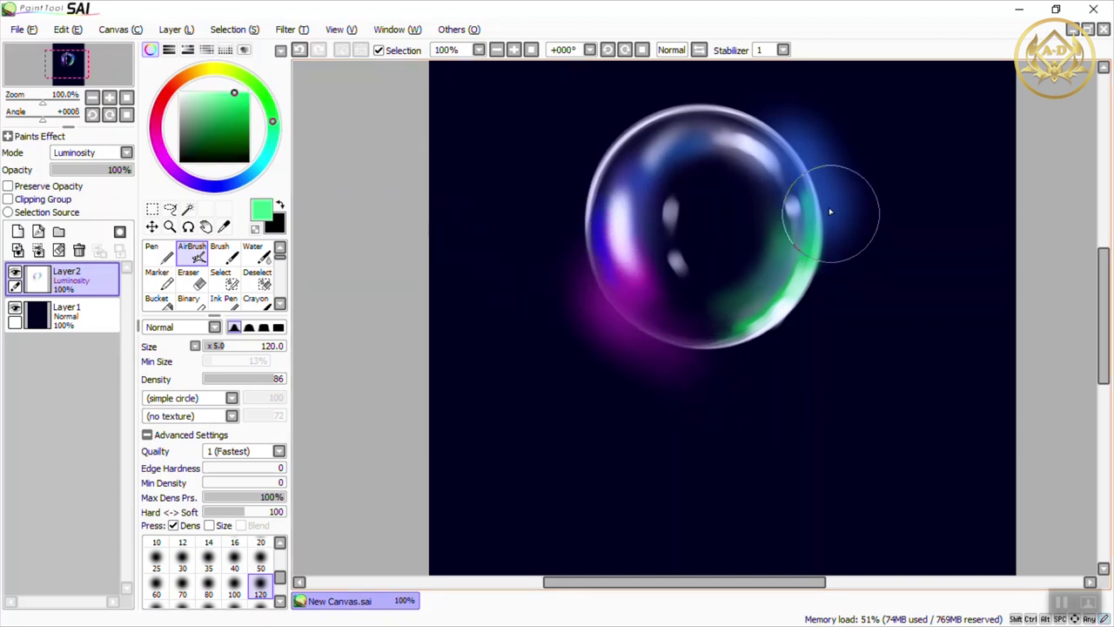
mouse_move(830, 211)
mouse_down()
mouse_move(833, 255)
mouse_move(824, 187)
mouse_move(801, 232)
mouse_move(811, 341)
mouse_up()
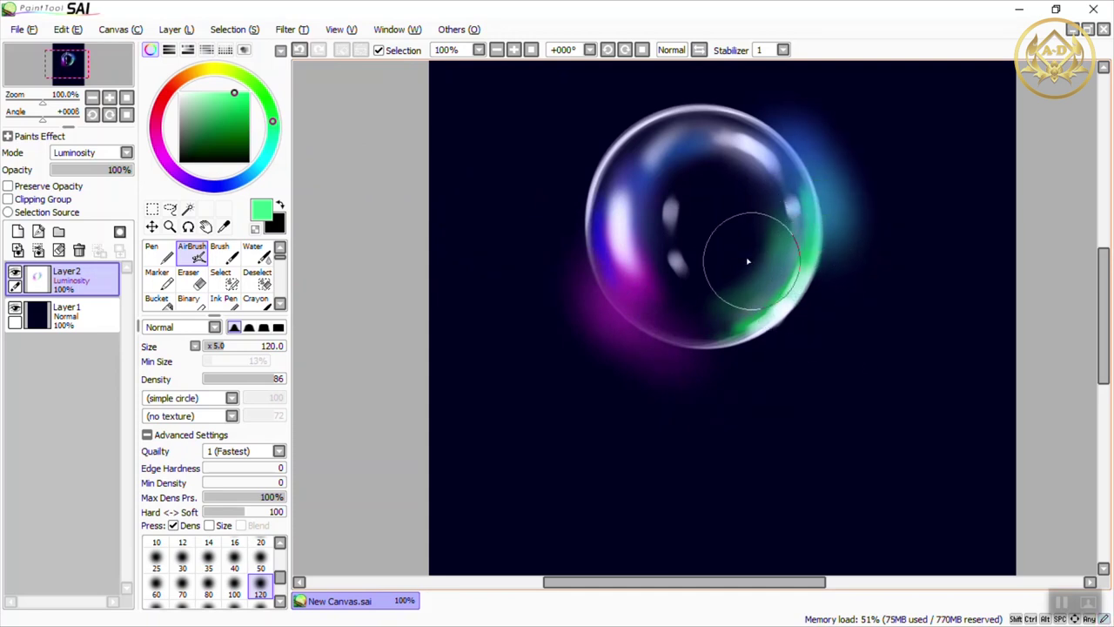
scroll(748, 260, down, 2)
Smudge the upper-right blue glow into the navy background with a size-120 Water brush
scroll(754, 256, up, 1)
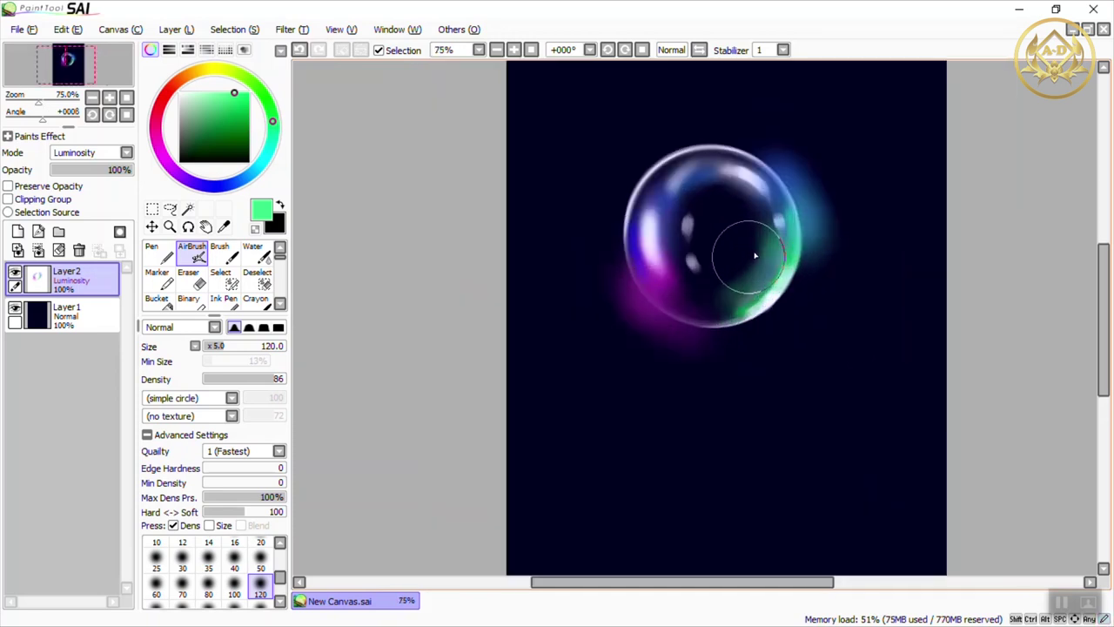
click(254, 254)
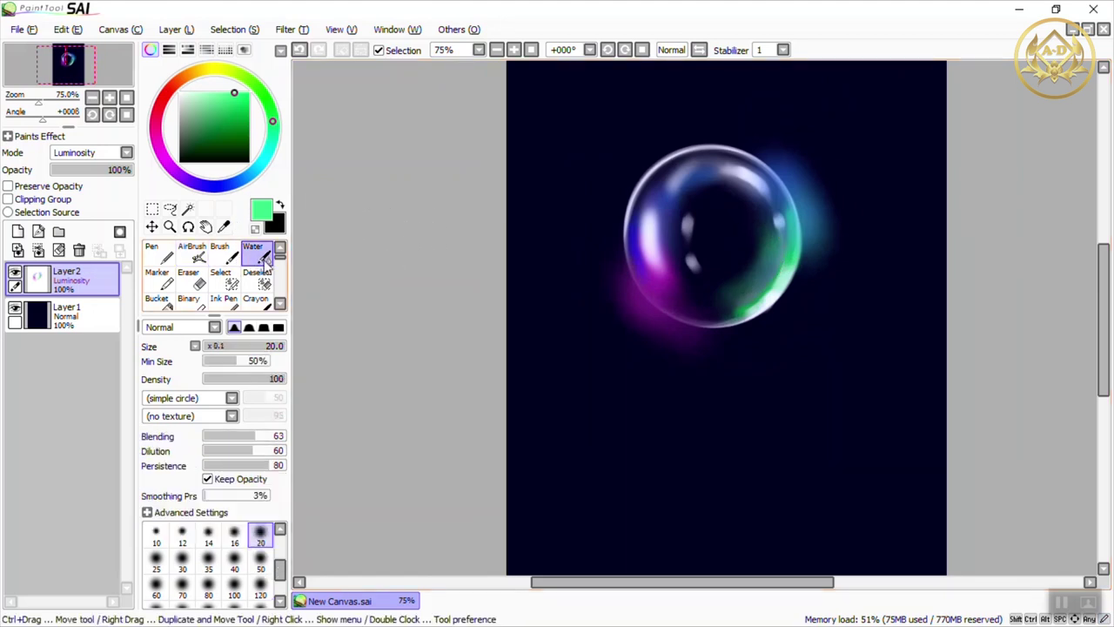
alt+click(430, 304)
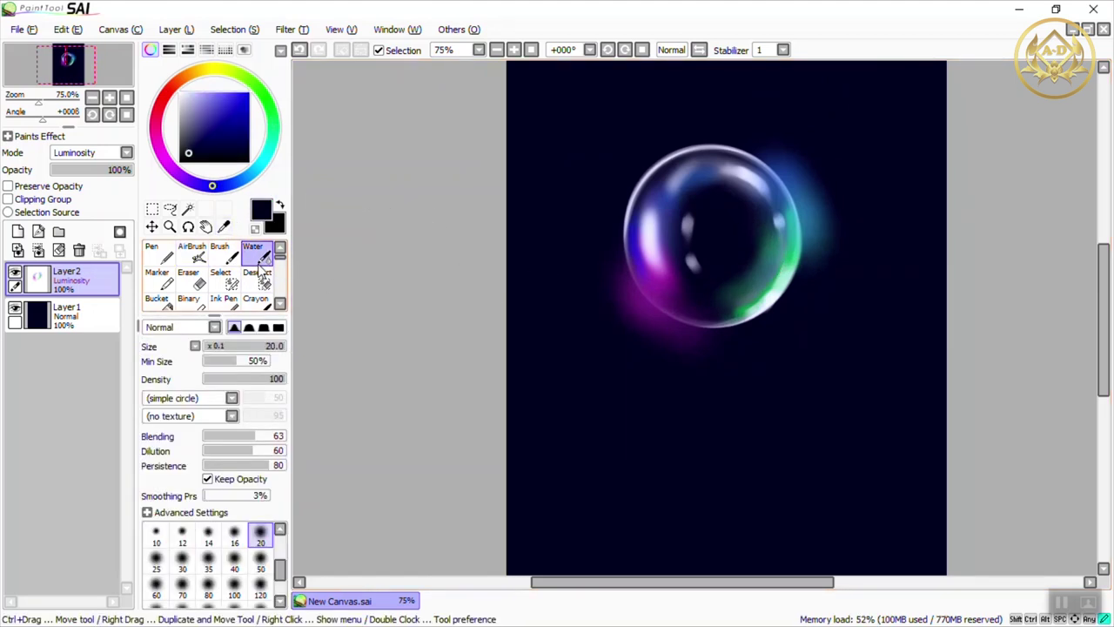
click(260, 589)
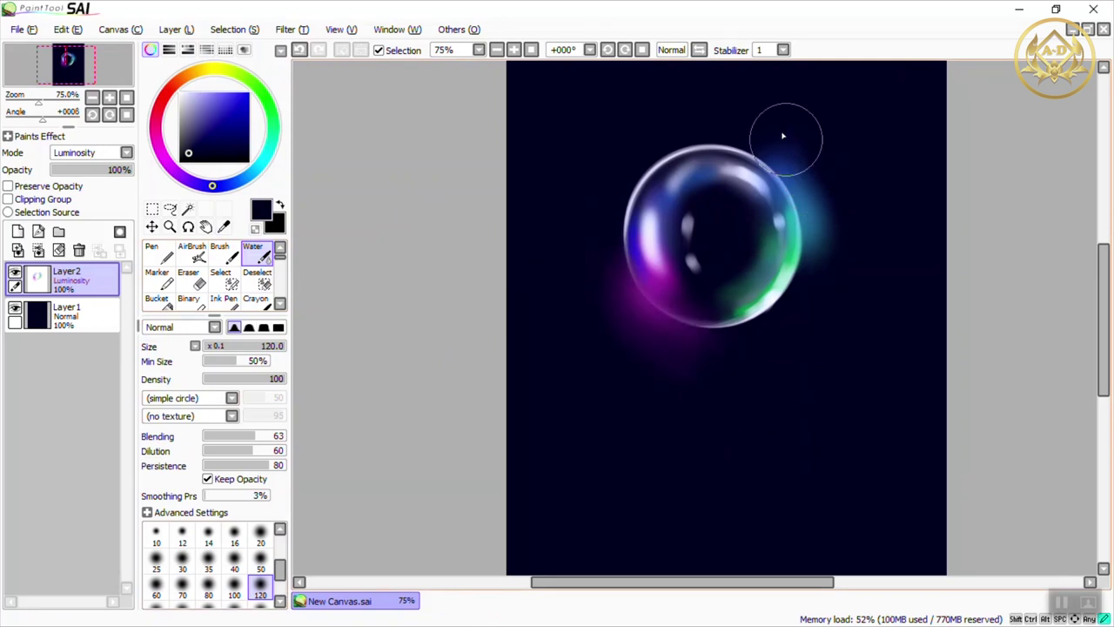
mouse_move(786, 124)
mouse_down()
mouse_move(788, 162)
mouse_move(833, 234)
mouse_up()
mouse_move(796, 200)
mouse_down()
mouse_move(861, 284)
mouse_move(764, 135)
mouse_up()
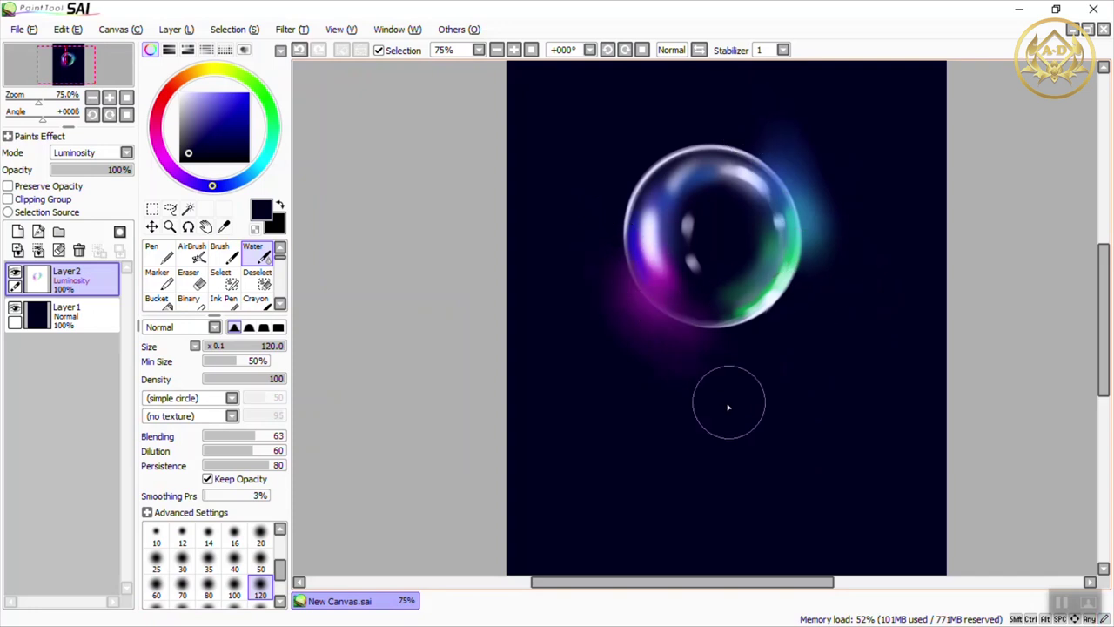
scroll(702, 406, down, 2)
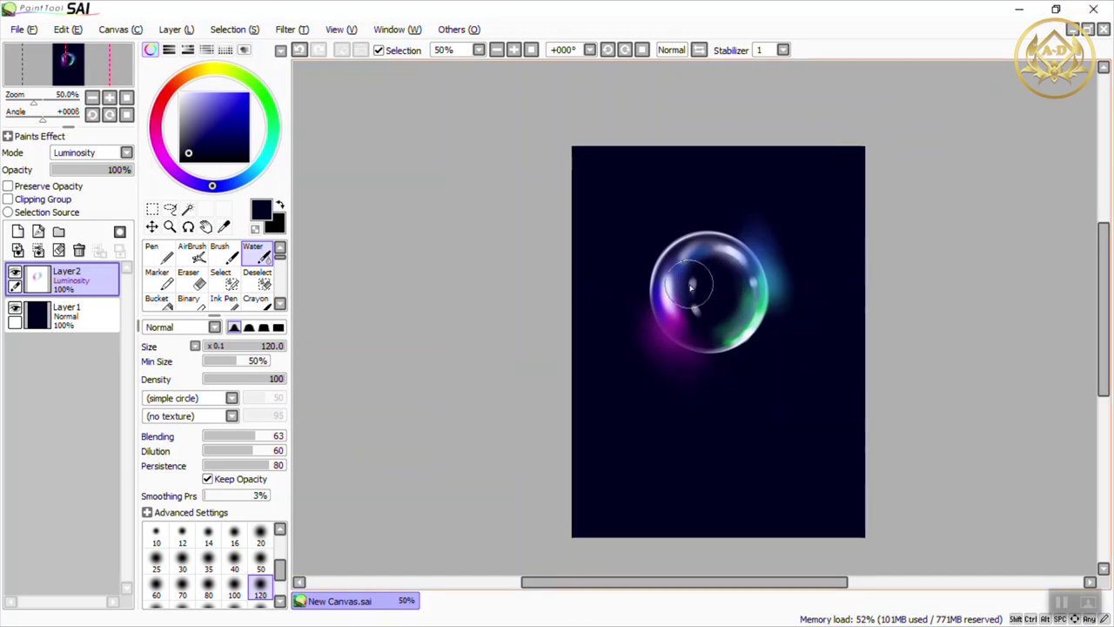
Rectangle-select the bubble, copy and paste it, and move the copy below the original
key(m)
mouse_move(615, 210)
mouse_down()
mouse_move(726, 377)
mouse_move(815, 394)
mouse_up()
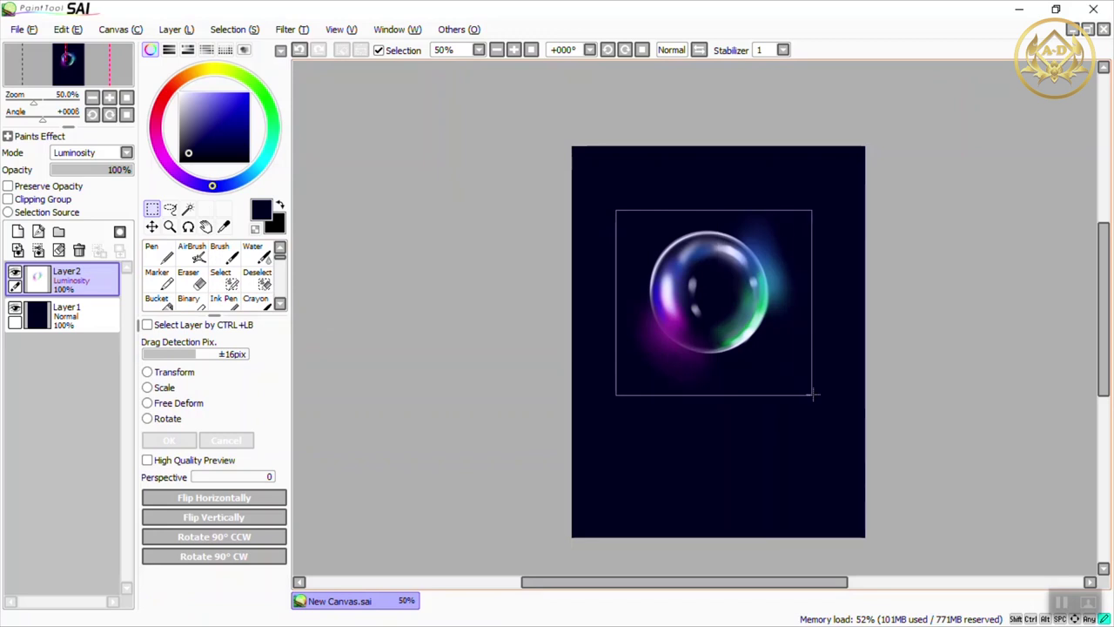
click(83, 31)
click(87, 103)
click(74, 31)
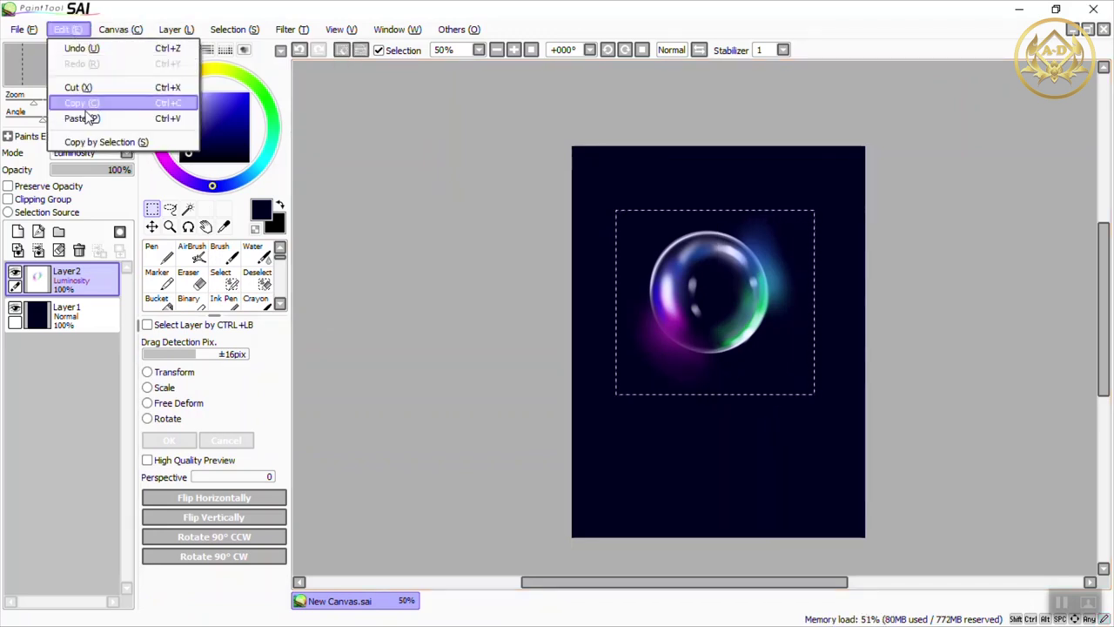
click(87, 117)
mouse_move(692, 307)
mouse_down()
mouse_move(766, 309)
mouse_move(735, 433)
mouse_up()
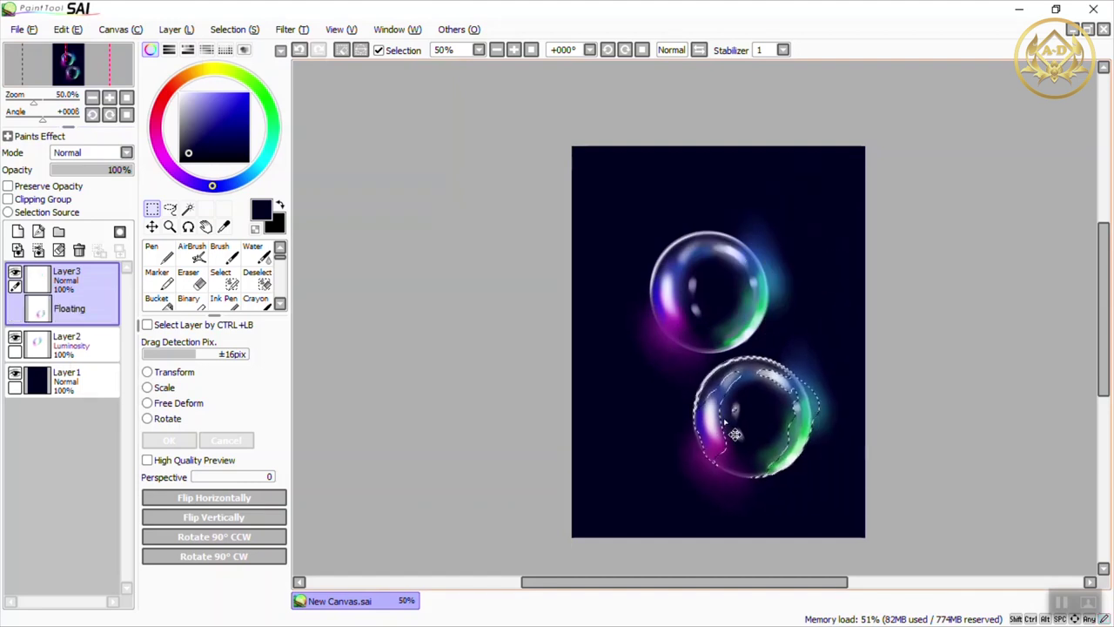
key(ctrl+d)
Scale the copy down with Ctrl+T into a small bubble overlapping the original's right rim
key(ctrl+t)
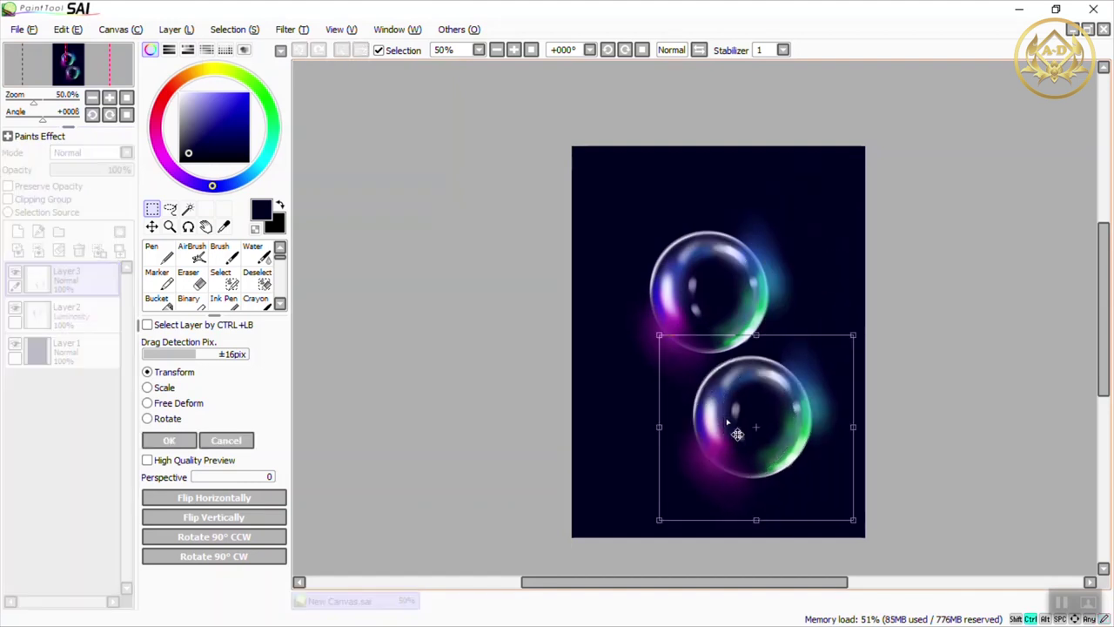
mouse_move(851, 517)
mouse_down()
mouse_move(746, 416)
mouse_move(670, 245)
mouse_move(746, 363)
mouse_move(772, 307)
mouse_up()
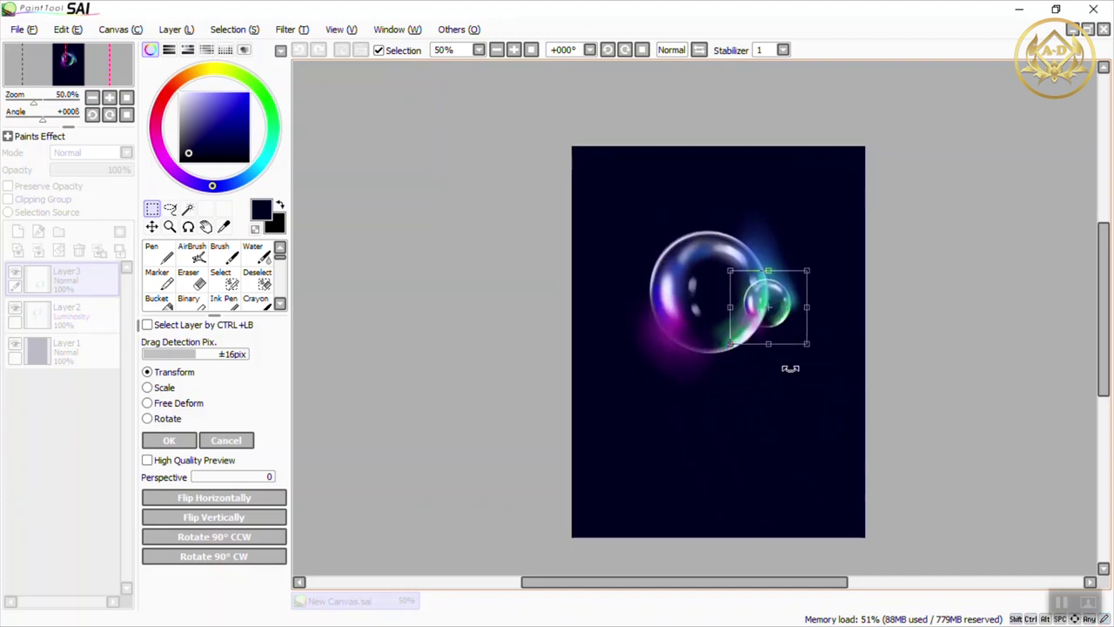
key(Return)
Paste a copy of the bubble onto Layer4 and drag it below the original
key(ctrl+v)
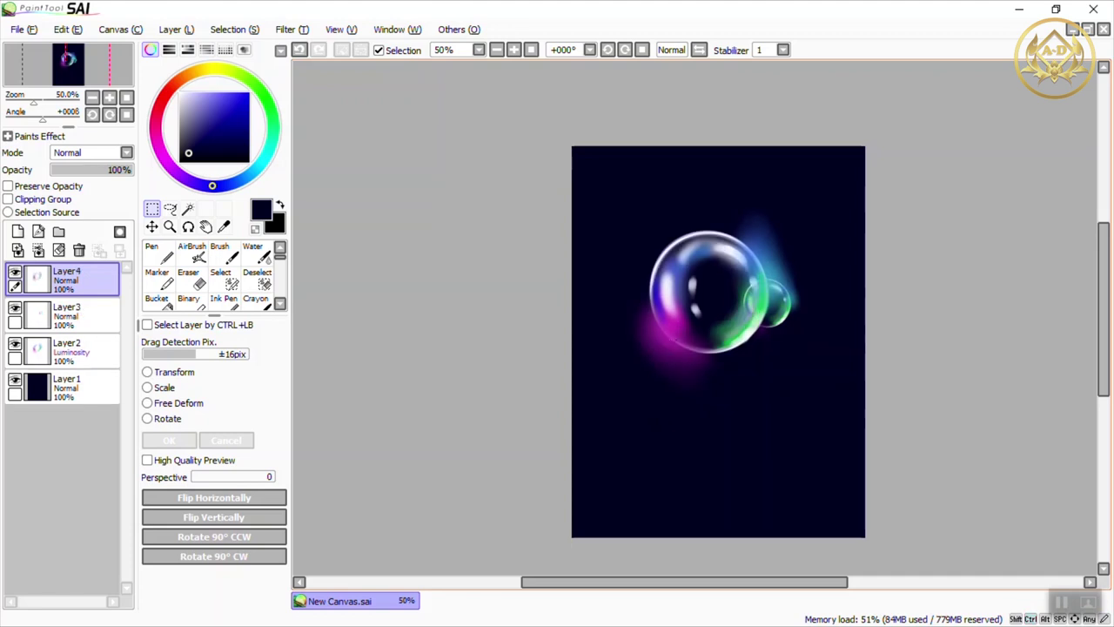
click(151, 226)
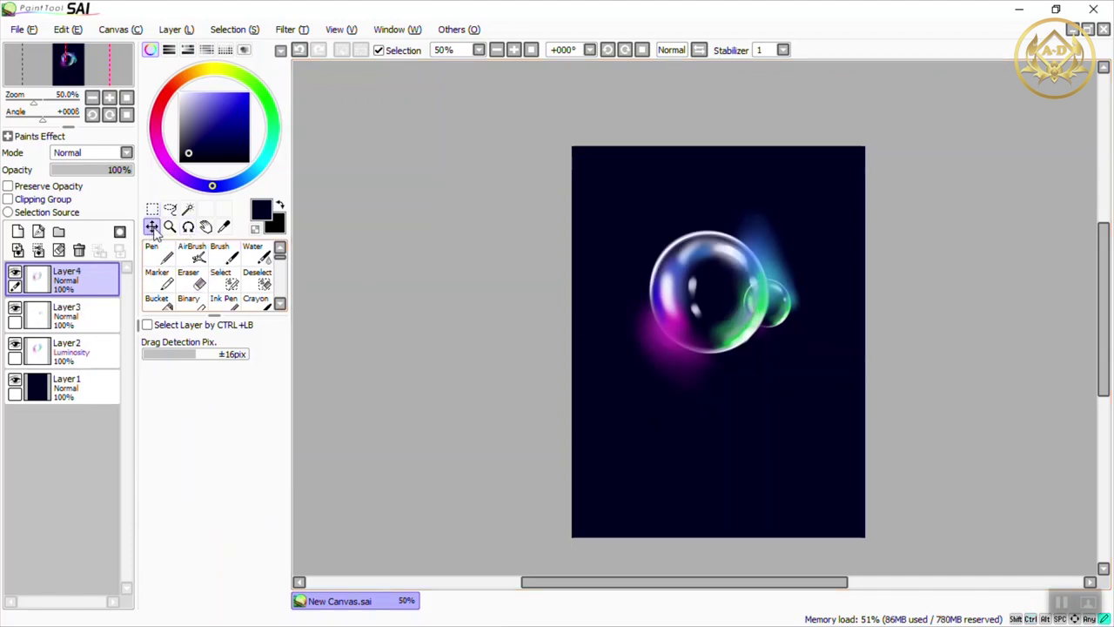
mouse_move(708, 343)
mouse_down()
mouse_move(664, 436)
mouse_move(741, 455)
mouse_up()
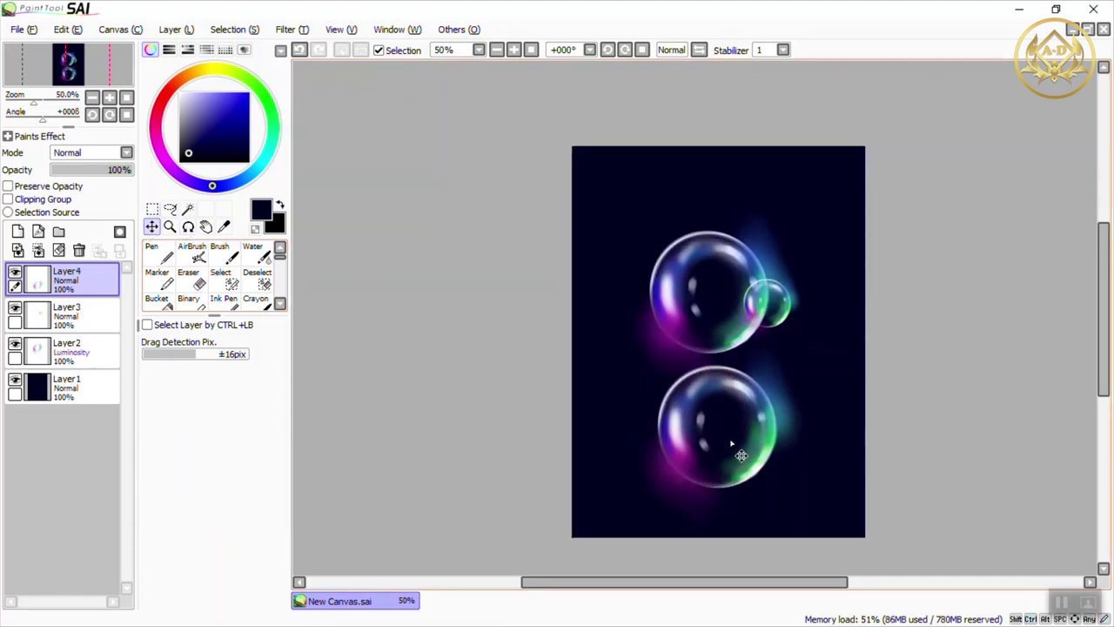
Erase part of the glow beside the lower bubble with a size-120 eraser, undoing and redoing edits
click(188, 278)
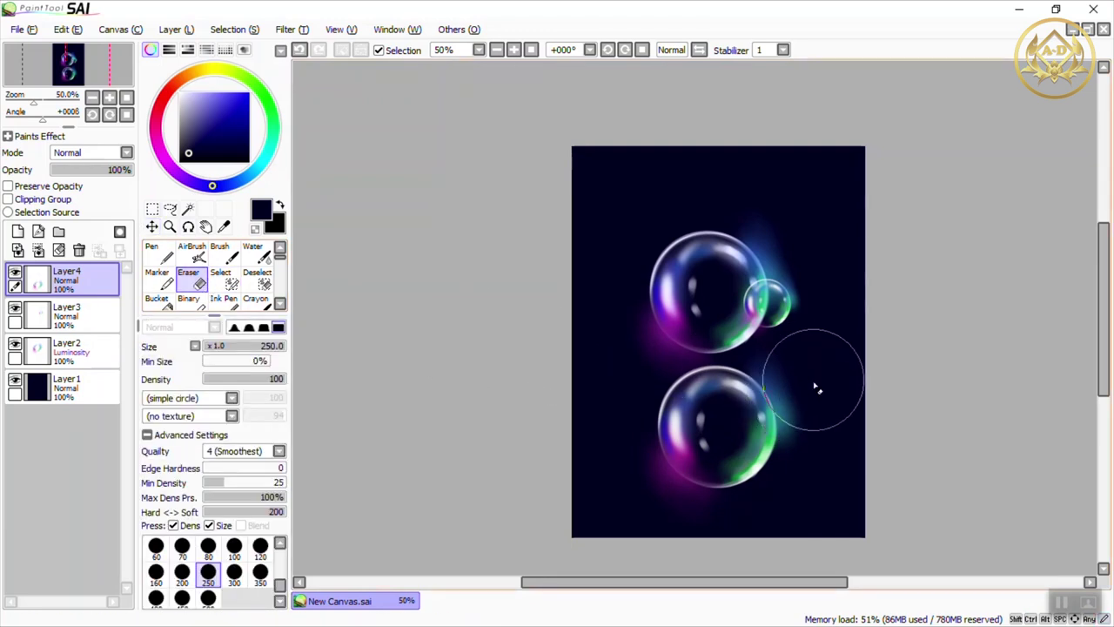
click(260, 546)
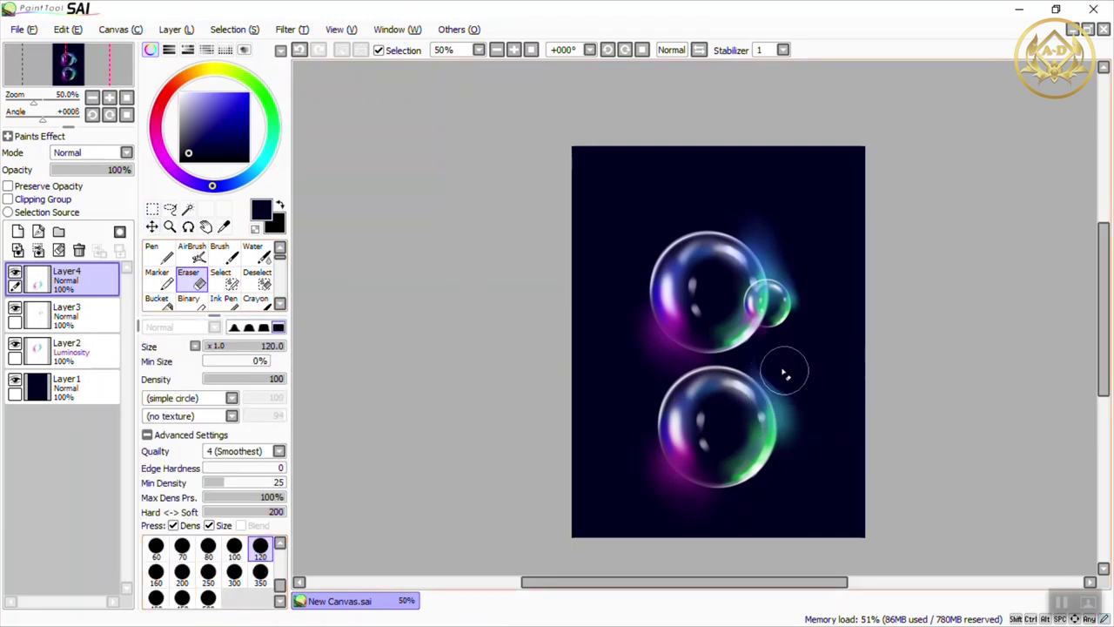
drag(782, 374, 792, 418)
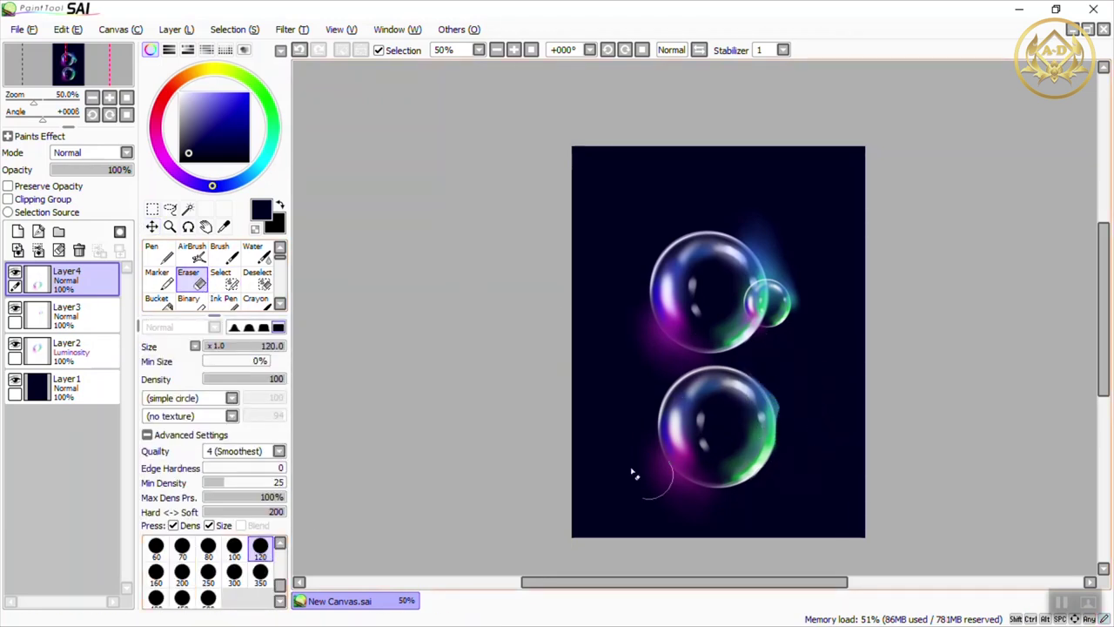
click(299, 50)
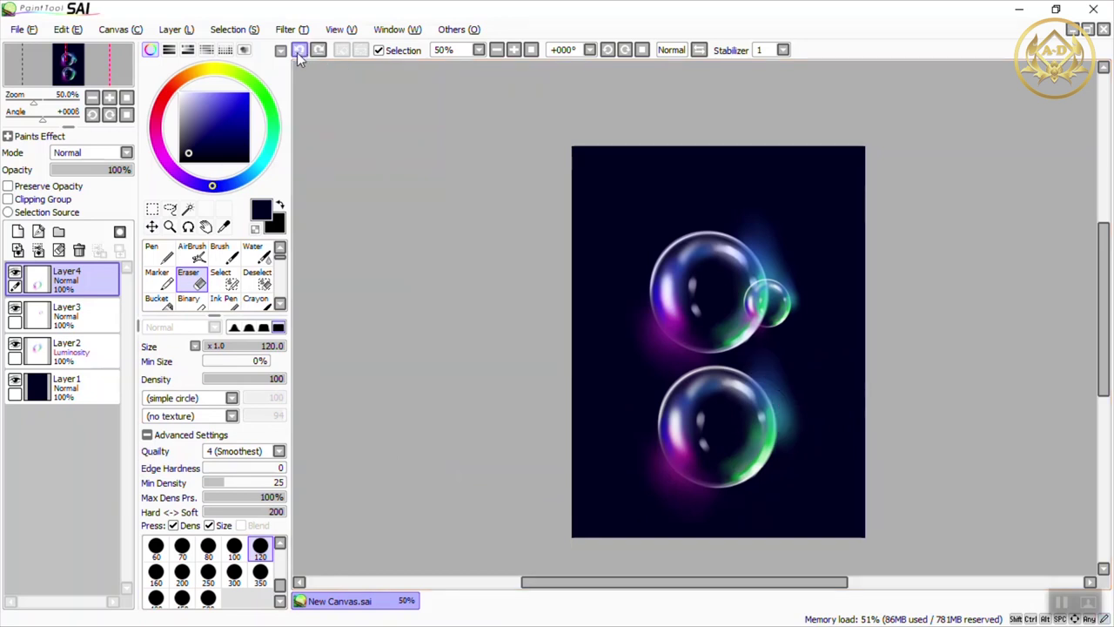
click(297, 52)
click(320, 50)
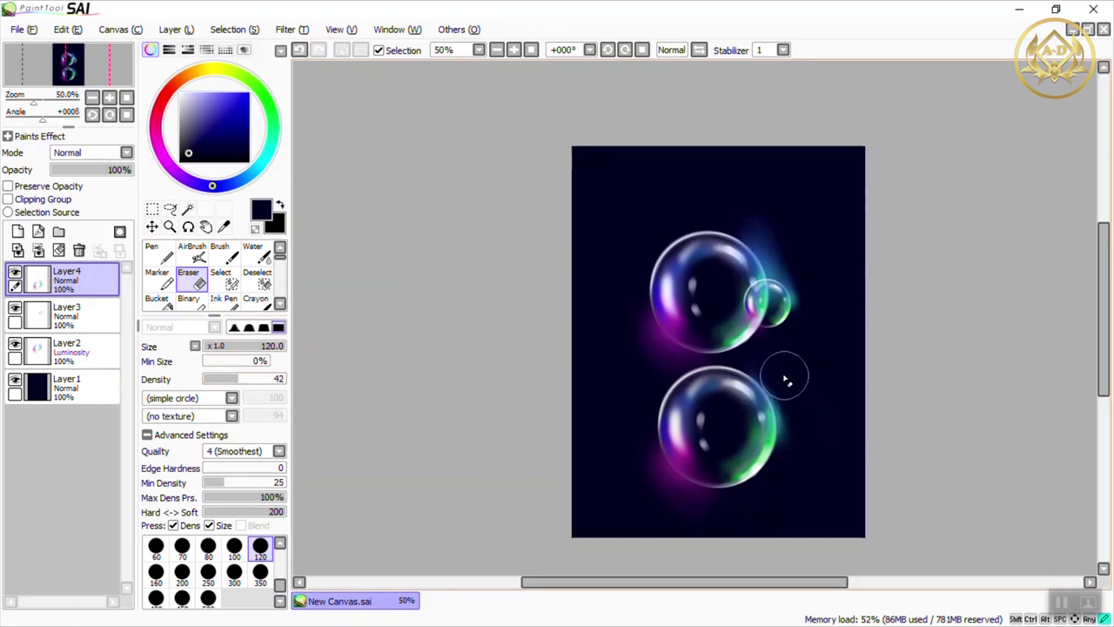
drag(786, 380, 798, 434)
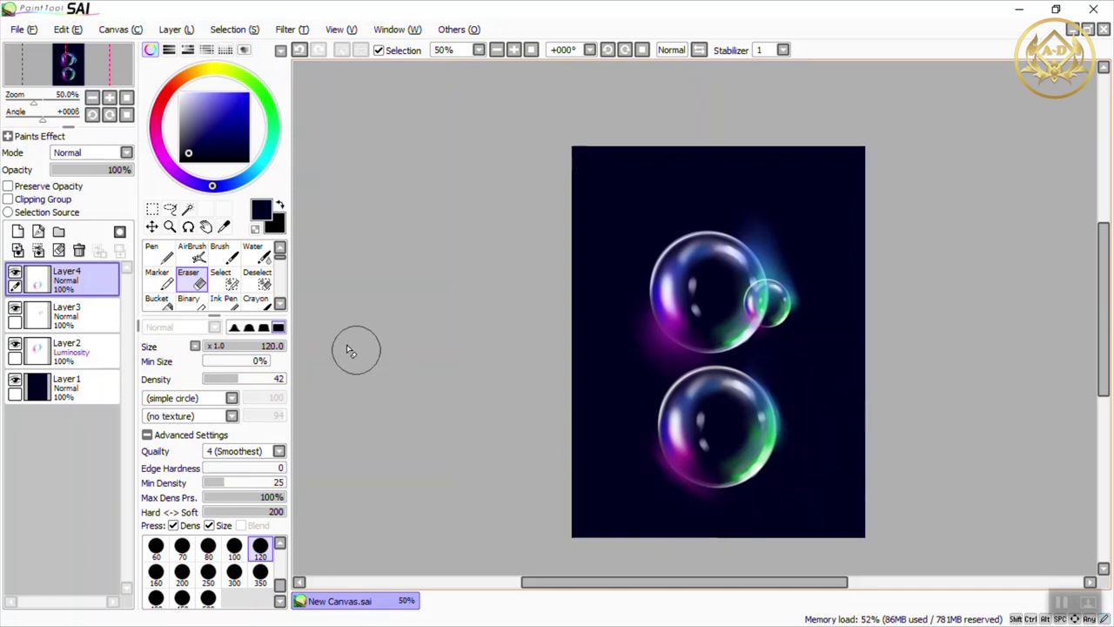
Airbrush soft white haze on the lower bubble's upper right and pink haze on its lower left
key(v)
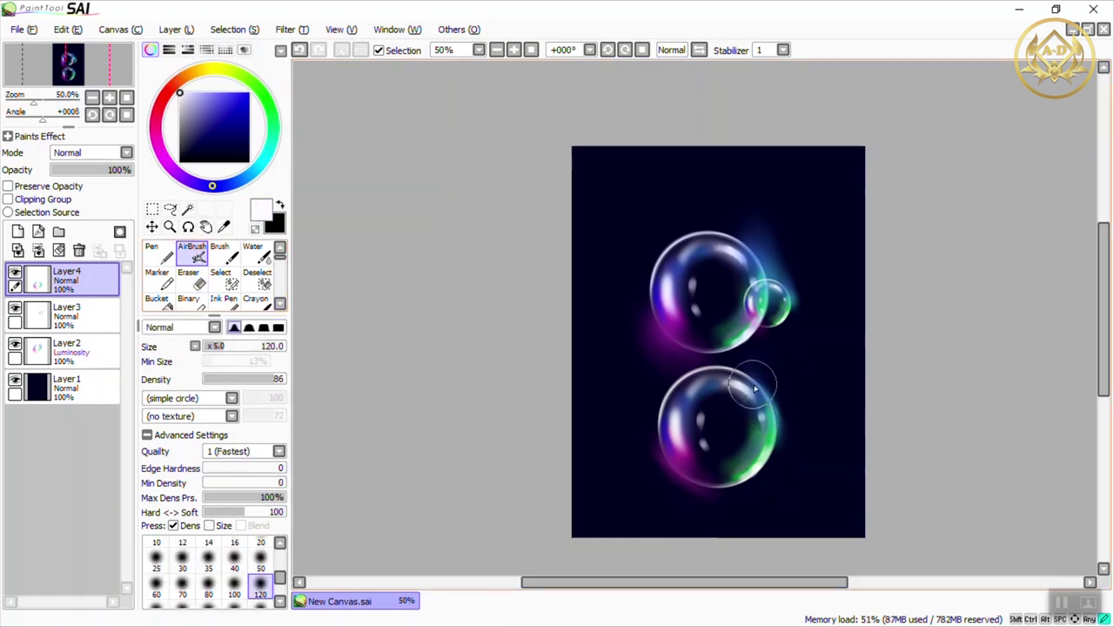
drag(755, 388, 778, 433)
drag(753, 390, 772, 431)
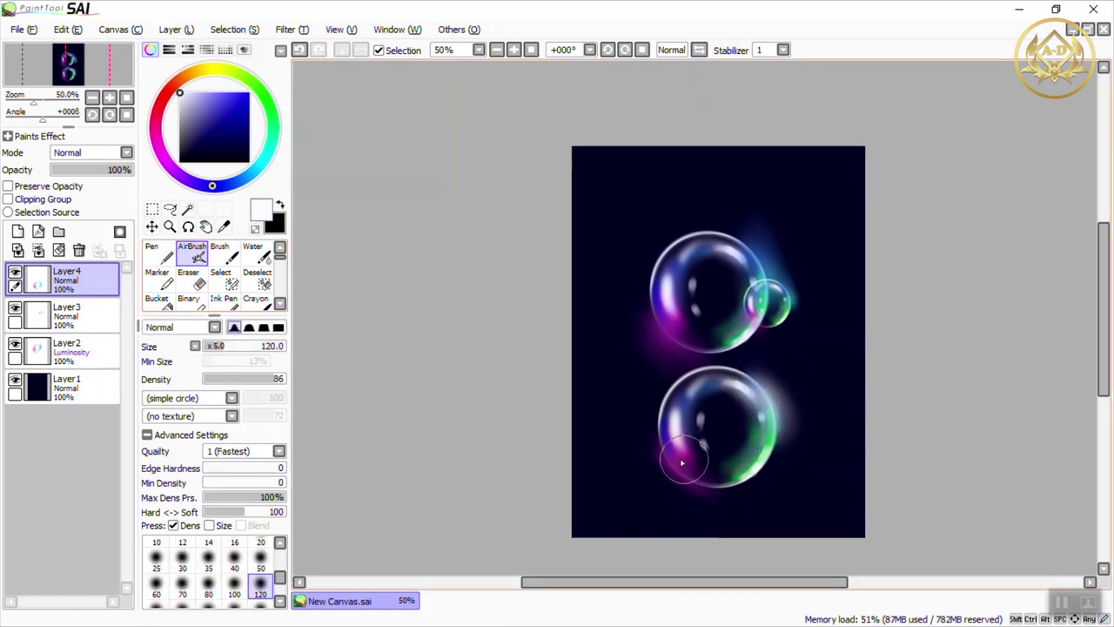
mouse_move(683, 463)
mouse_down()
mouse_move(703, 495)
mouse_move(668, 462)
mouse_move(737, 527)
mouse_up()
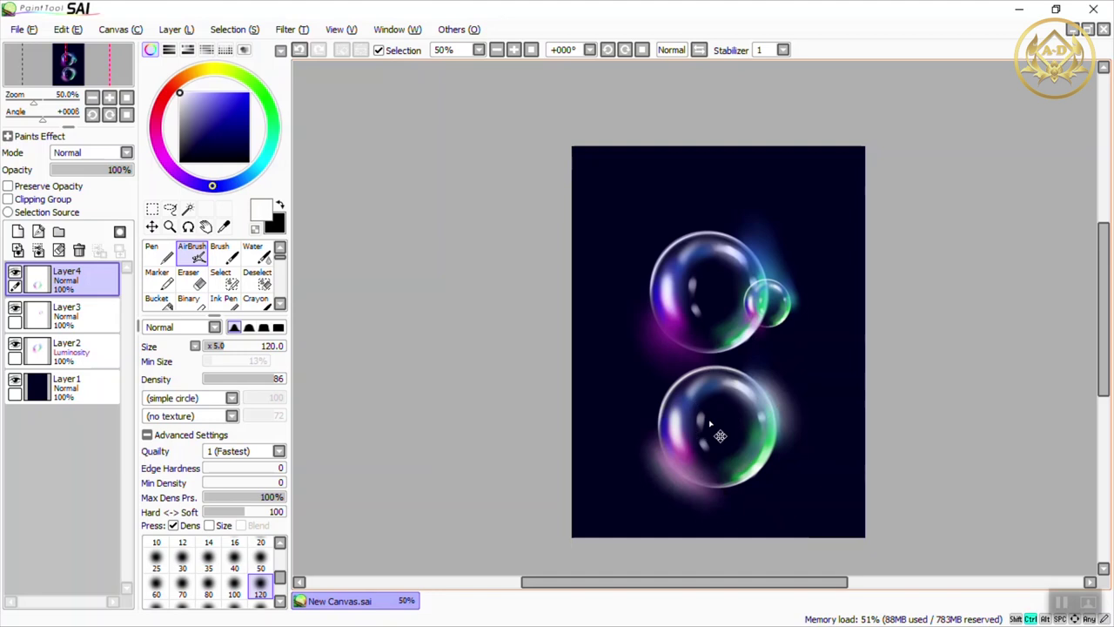
key(ctrl+t)
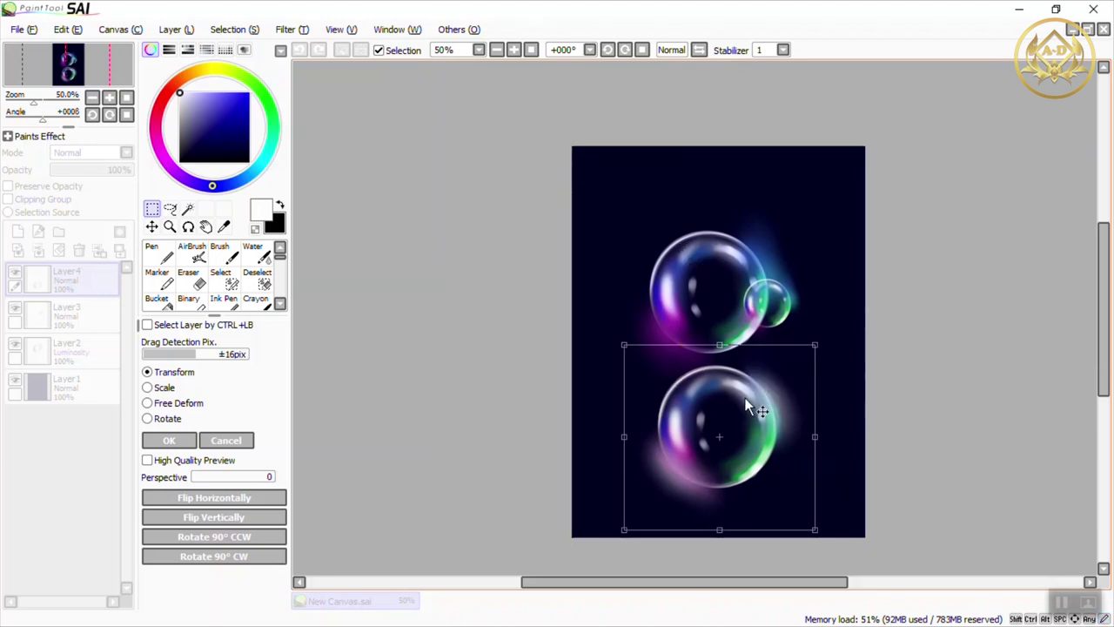
Scale the second bubble copy down and set it at the original bubble's upper right
key(Return)
scroll(746, 383, up, 2)
scroll(673, 493, down, 3)
scroll(723, 412, up, 4)
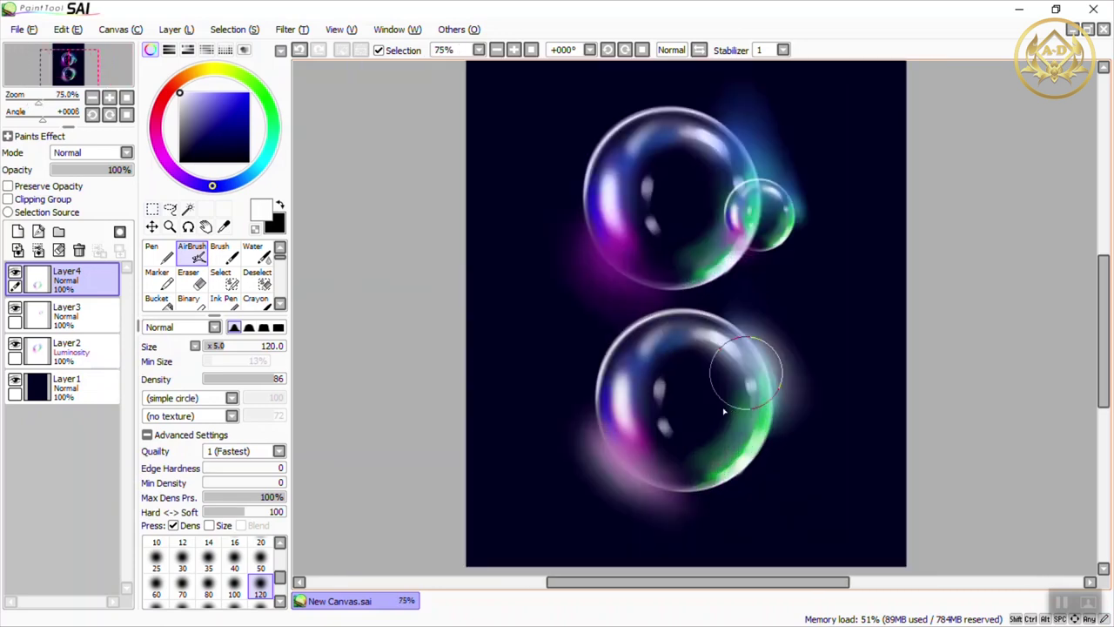
scroll(670, 407, down, 3)
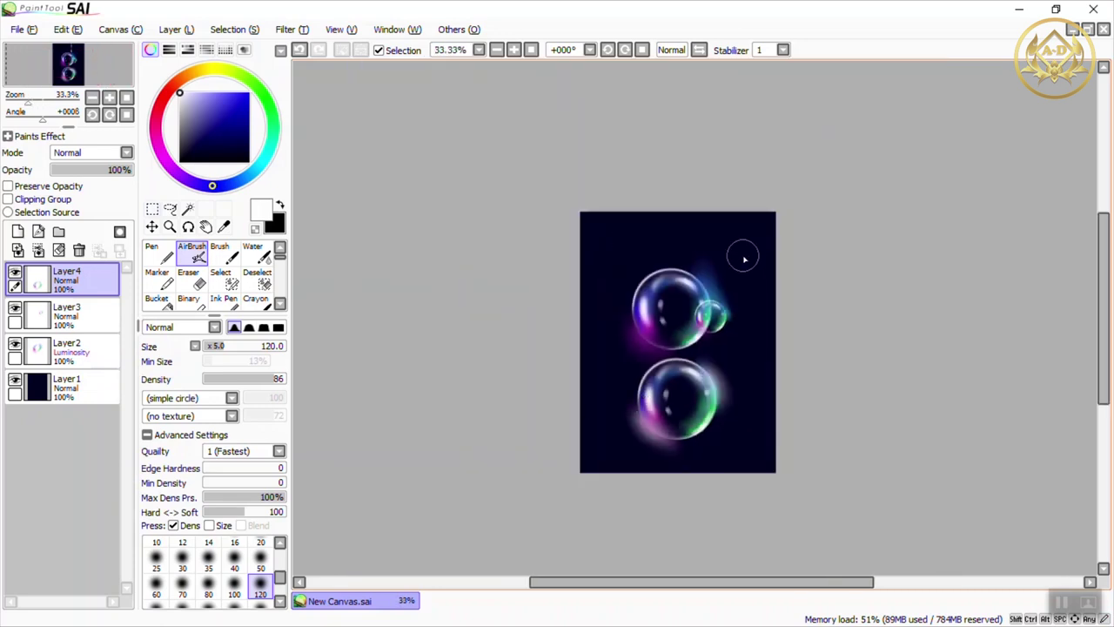
key(ctrl+t)
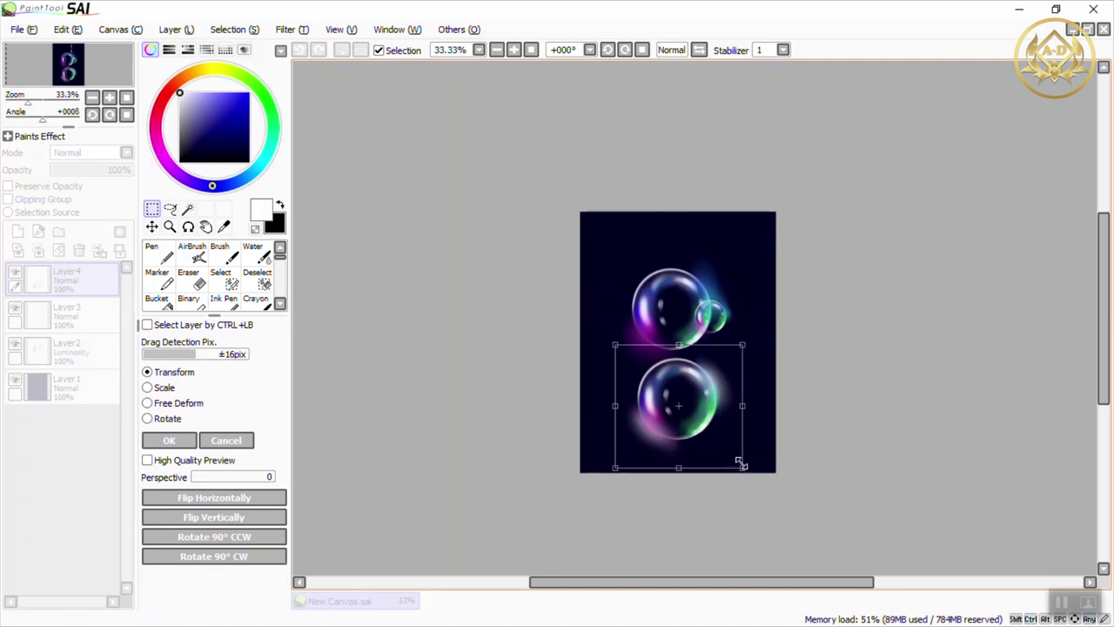
mouse_move(741, 464)
mouse_down()
mouse_move(707, 409)
mouse_move(747, 275)
mouse_move(737, 273)
mouse_up()
key(Return)
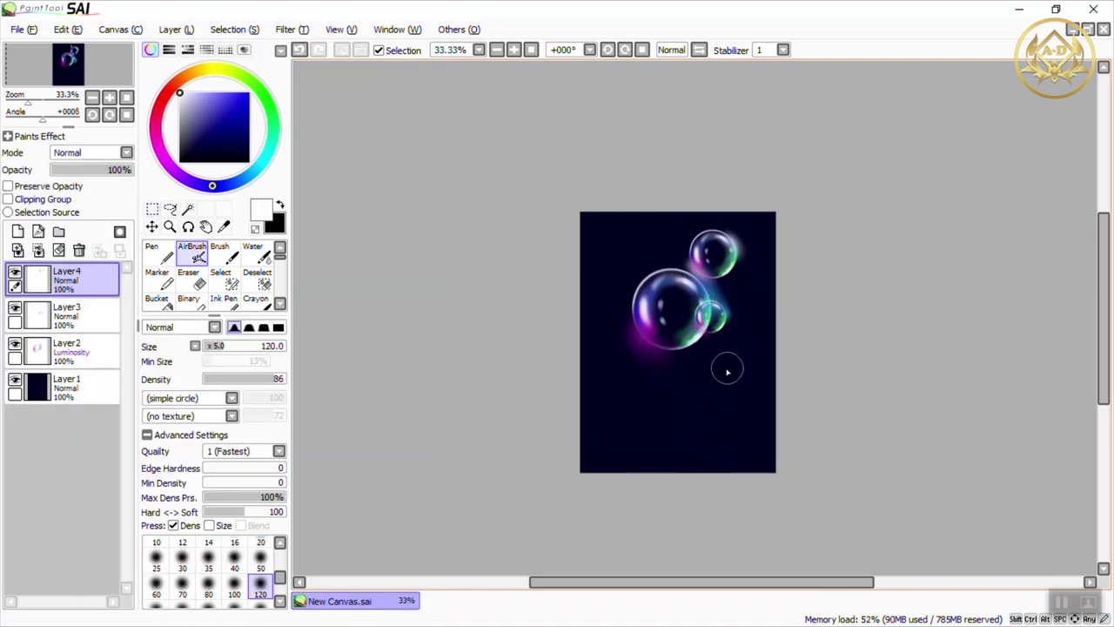
Add a small bubble copy on Layer5 at the large bubble's lower left, placing Layer5 below Layer2
key(ctrl+shift+n)
key(ctrl)
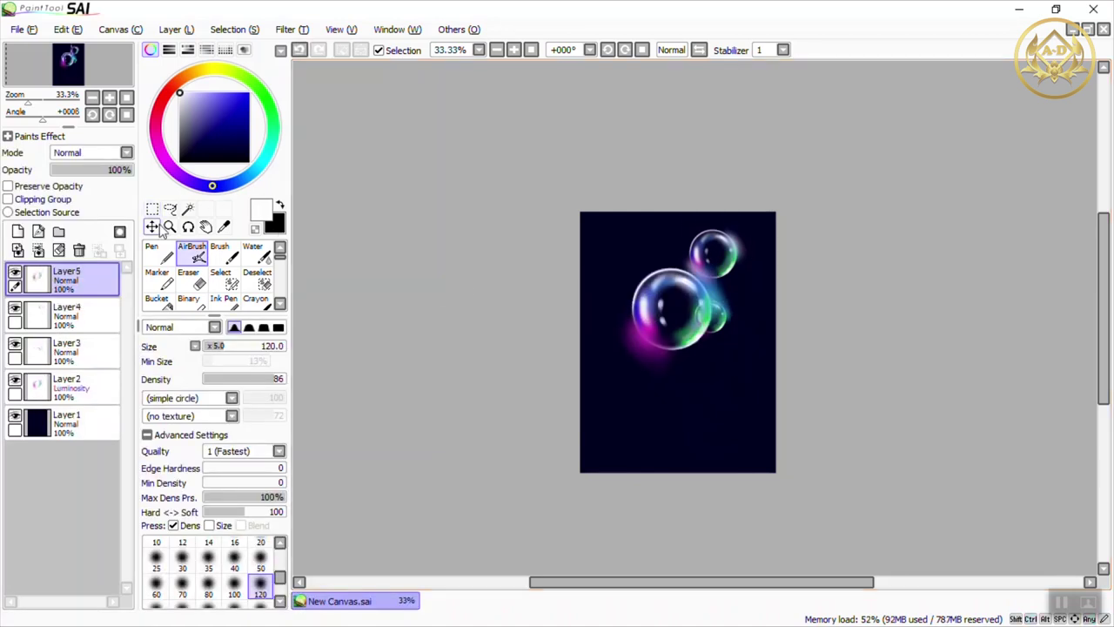
mouse_move(683, 320)
mouse_down()
mouse_move(686, 397)
mouse_move(661, 372)
mouse_move(661, 349)
mouse_up()
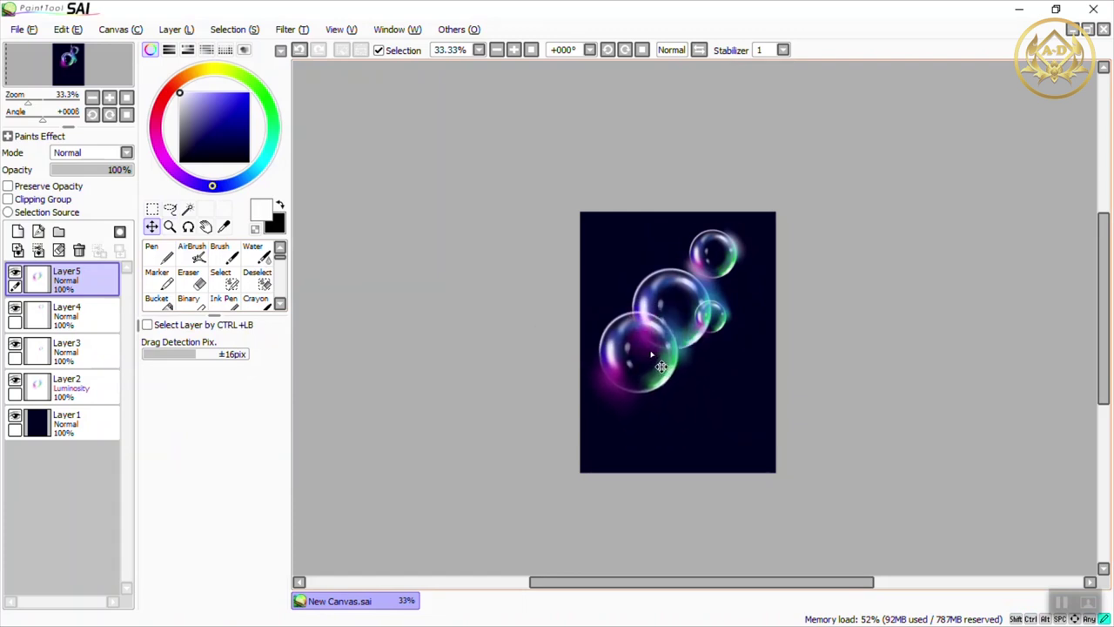
key(ctrl+t)
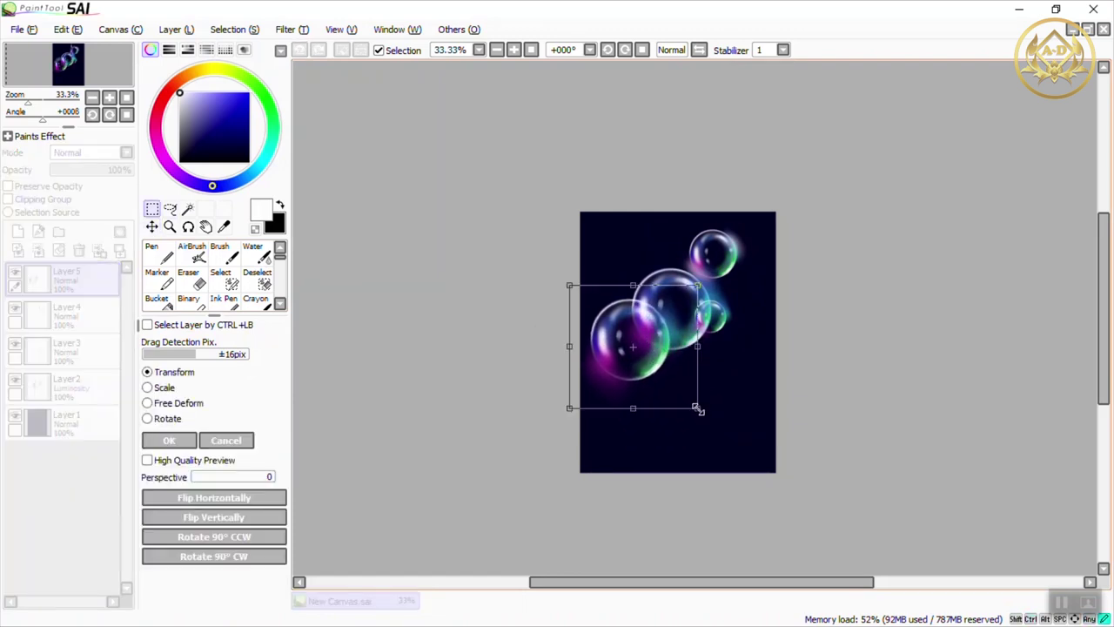
mouse_move(697, 408)
mouse_down()
mouse_move(661, 355)
mouse_move(649, 383)
mouse_move(649, 365)
mouse_move(663, 380)
mouse_up()
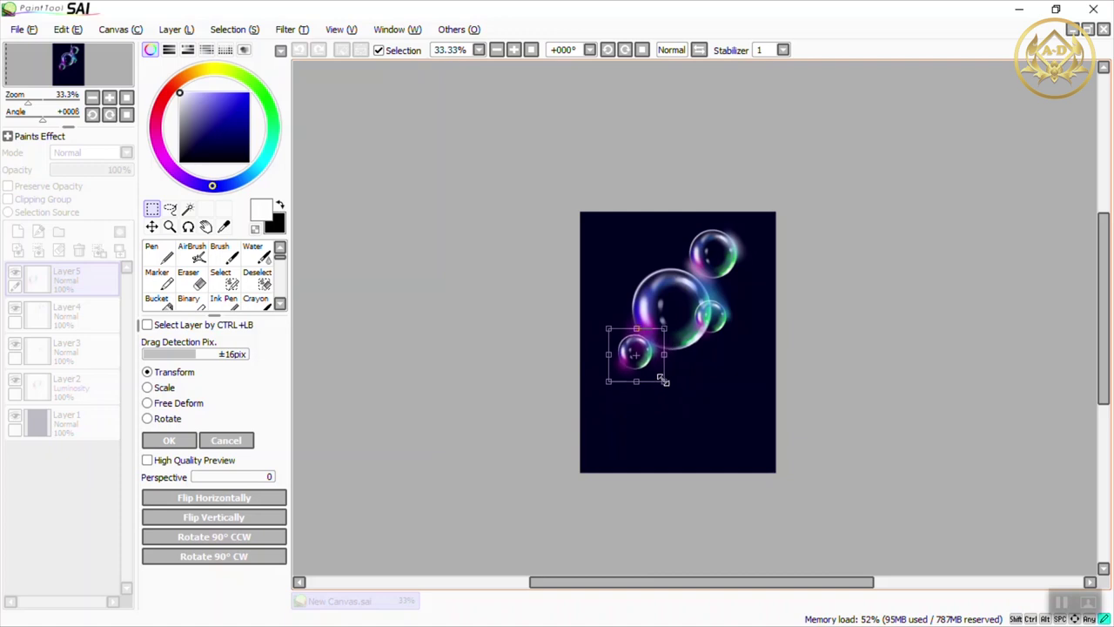
key(Return)
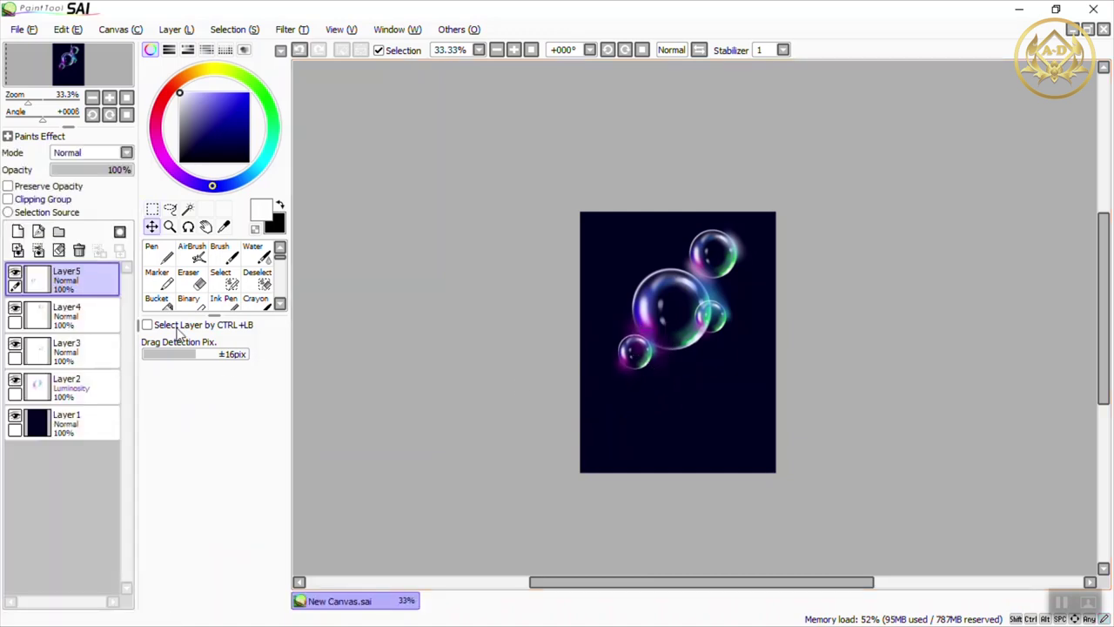
mouse_move(87, 281)
mouse_down()
mouse_move(104, 355)
mouse_move(87, 388)
mouse_up()
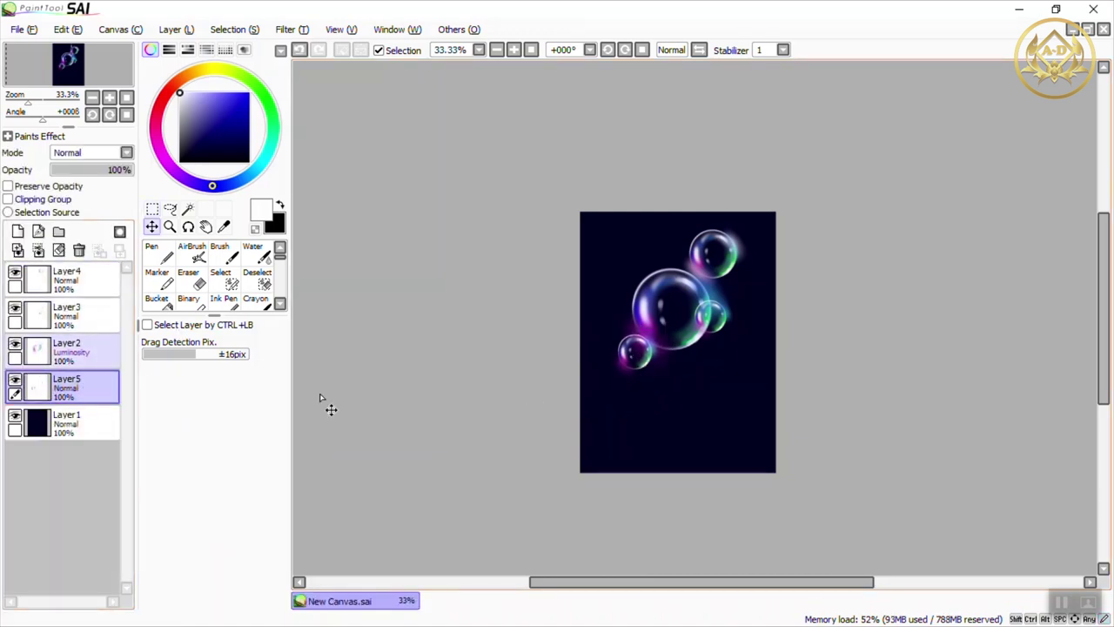
Put Layer4 below Layer2, nudge the lower-left bubble, and add a shrunken big-bubble copy on Layer6
drag(87, 278, 92, 352)
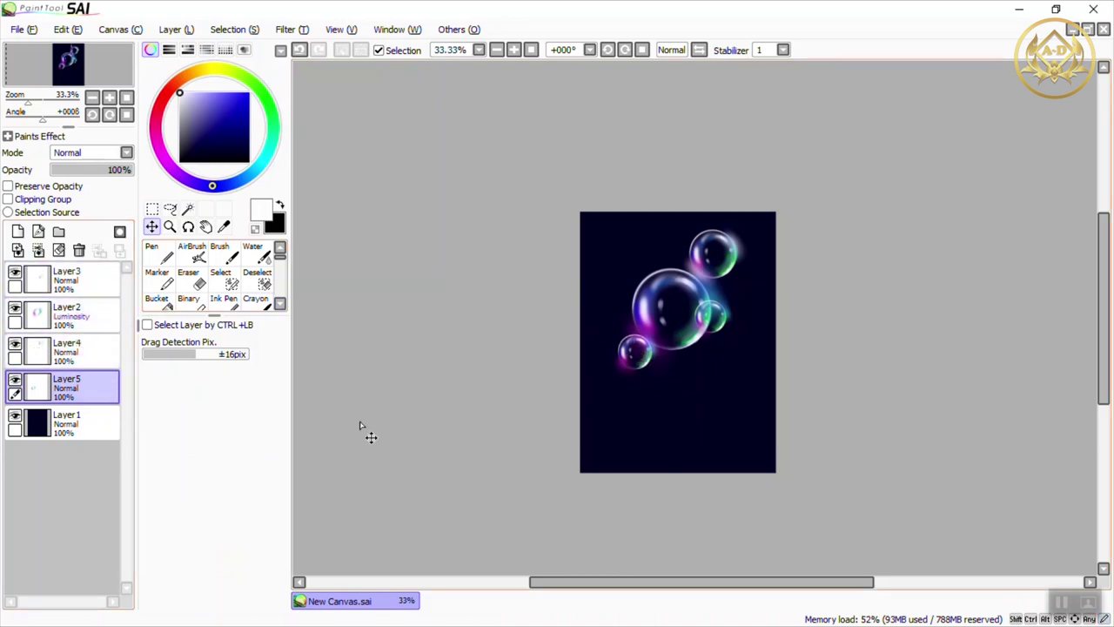
mouse_move(645, 371)
mouse_down()
mouse_move(646, 345)
mouse_move(662, 341)
mouse_move(675, 365)
mouse_move(647, 348)
mouse_up()
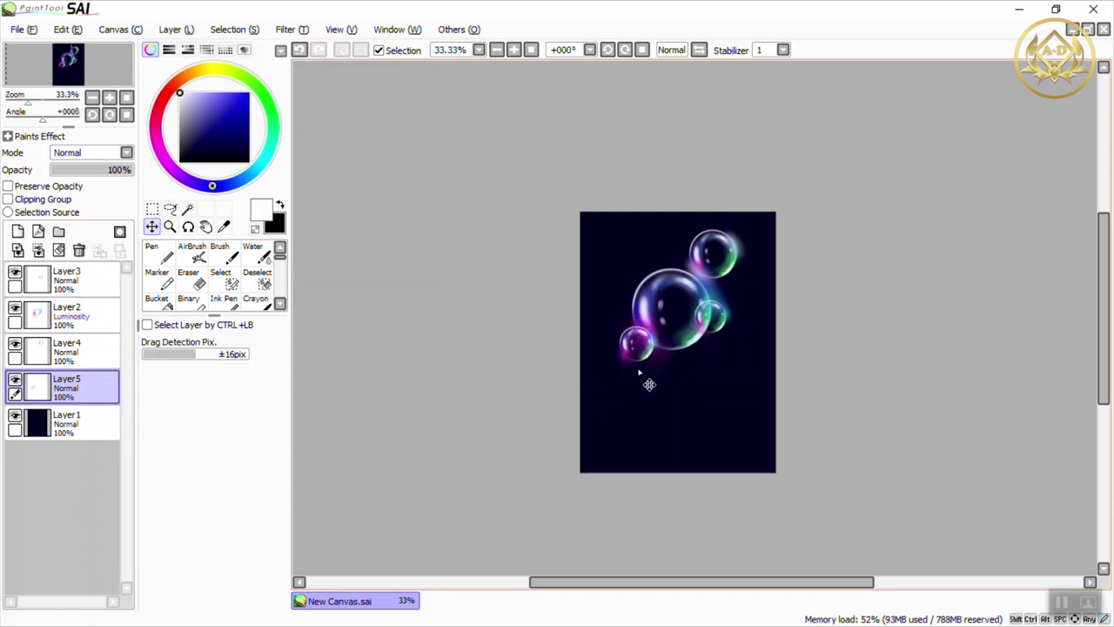
key(ctrl+j)
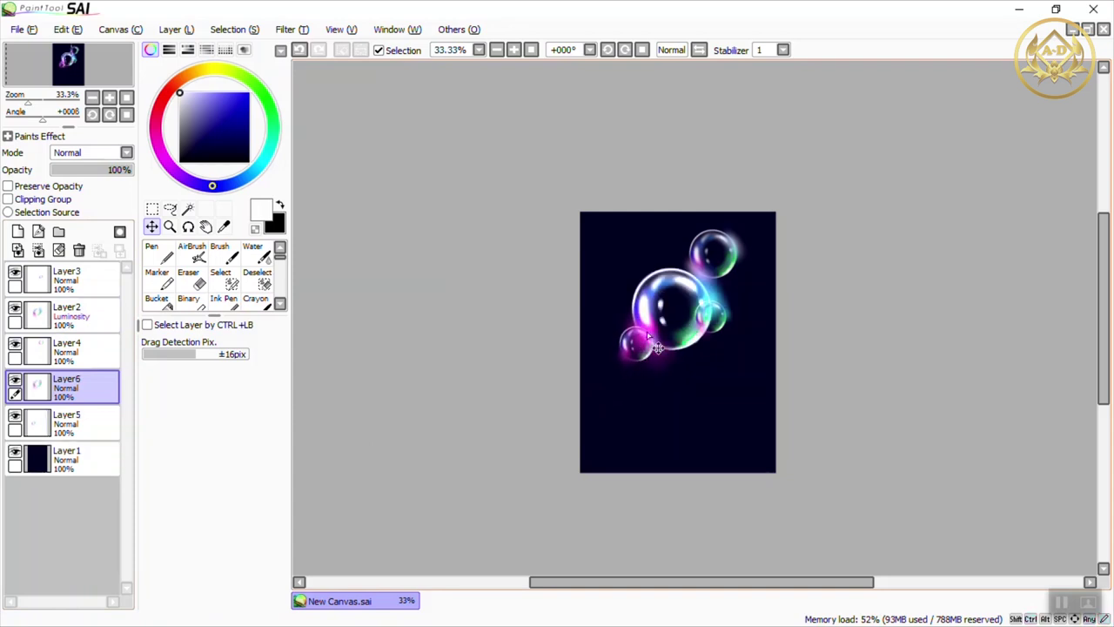
mouse_move(674, 322)
mouse_down()
mouse_move(687, 409)
mouse_move(645, 419)
mouse_move(655, 343)
mouse_move(707, 413)
mouse_move(646, 426)
mouse_move(740, 248)
mouse_move(749, 253)
mouse_move(638, 250)
mouse_move(687, 399)
mouse_up()
key(ctrl+t)
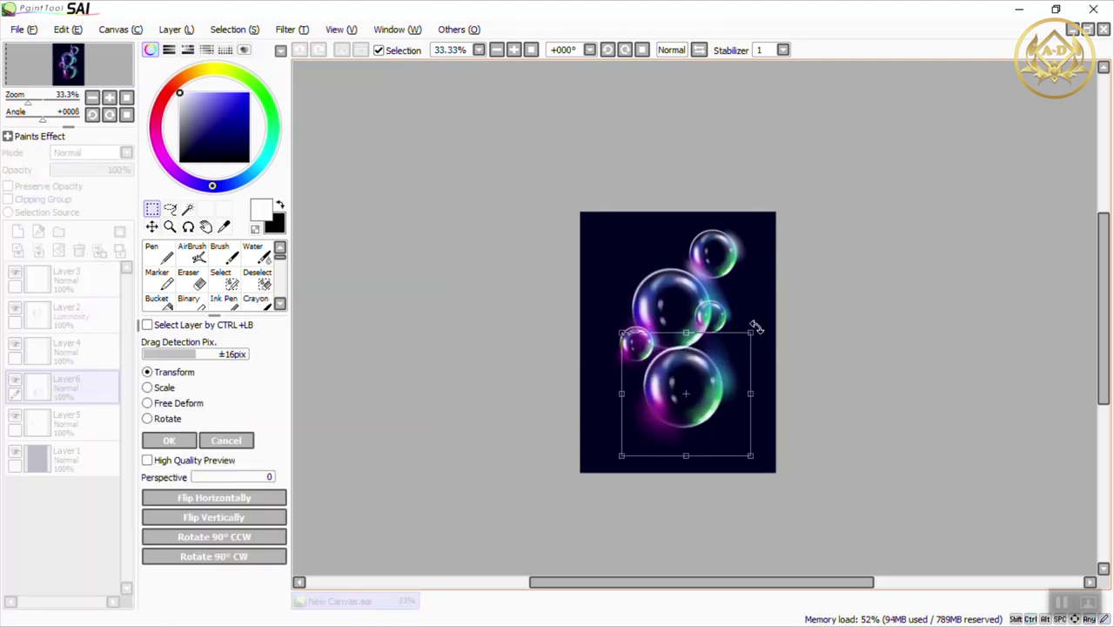
mouse_move(740, 324)
mouse_down()
mouse_move(663, 399)
mouse_move(709, 365)
mouse_up()
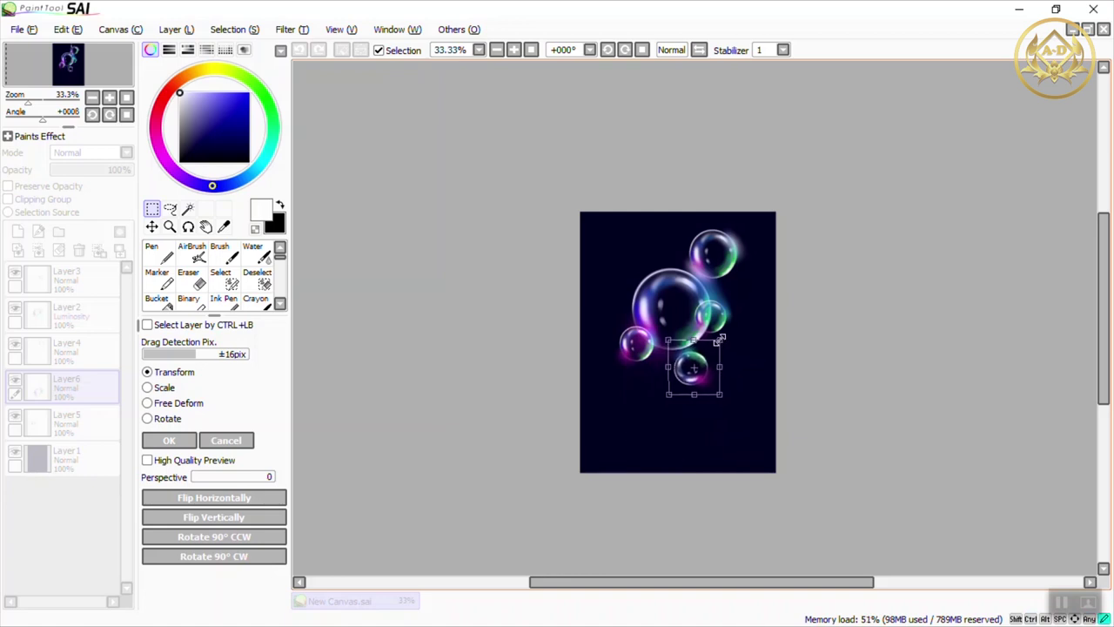
key(Return)
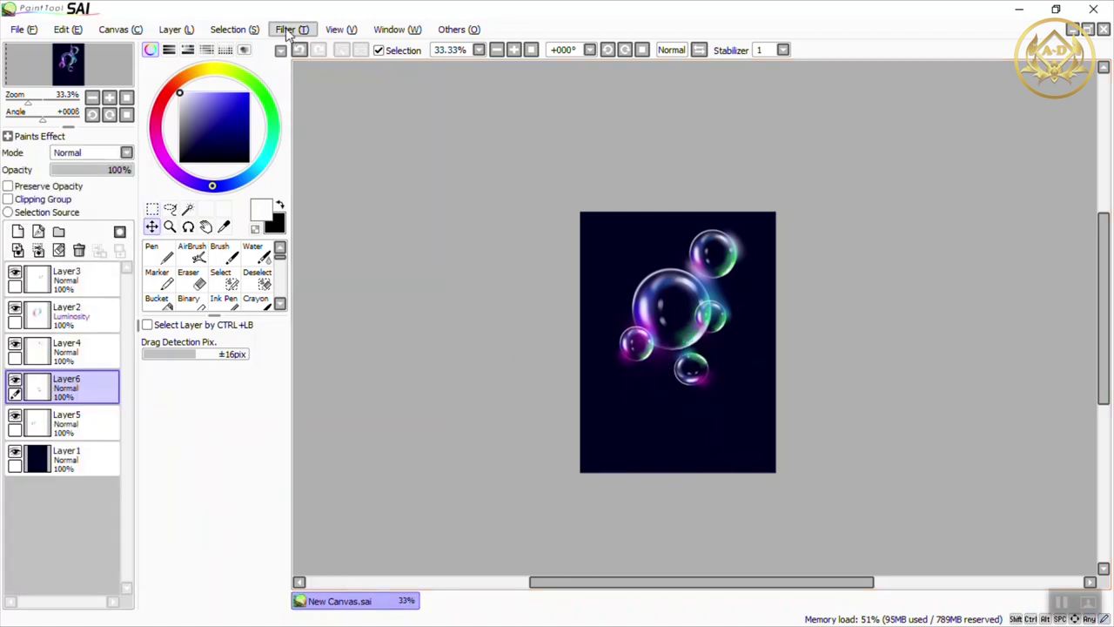
Shift the Layer6 bubble's hue by +67 and shrink it slightly
click(292, 28)
click(318, 44)
drag(598, 383, 453, 306)
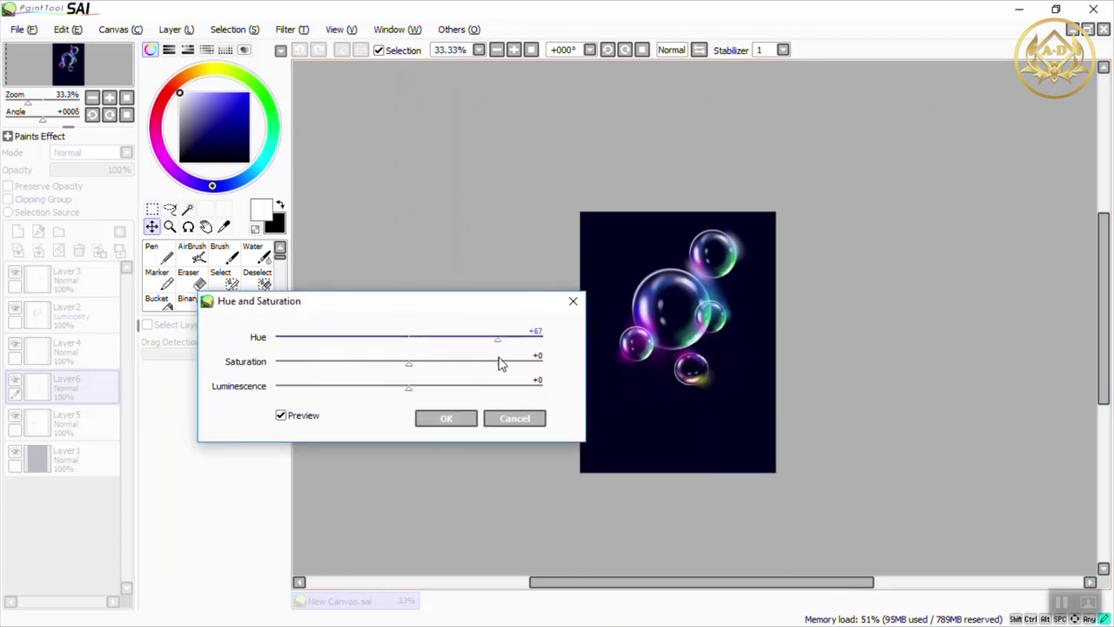
click(446, 418)
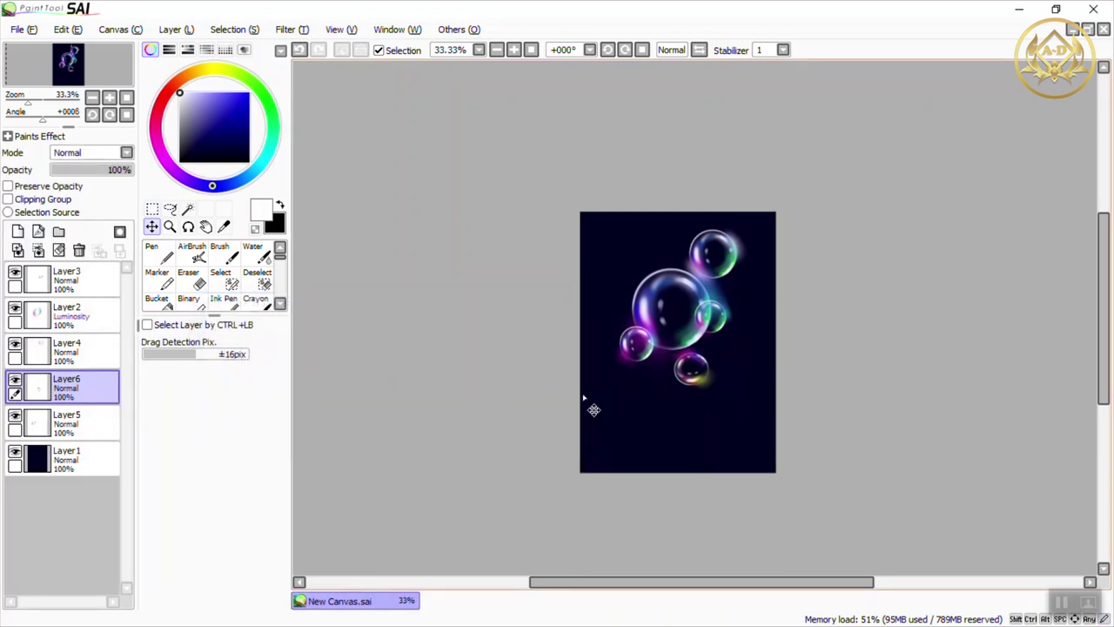
key(ctrl+t)
drag(715, 397, 716, 398)
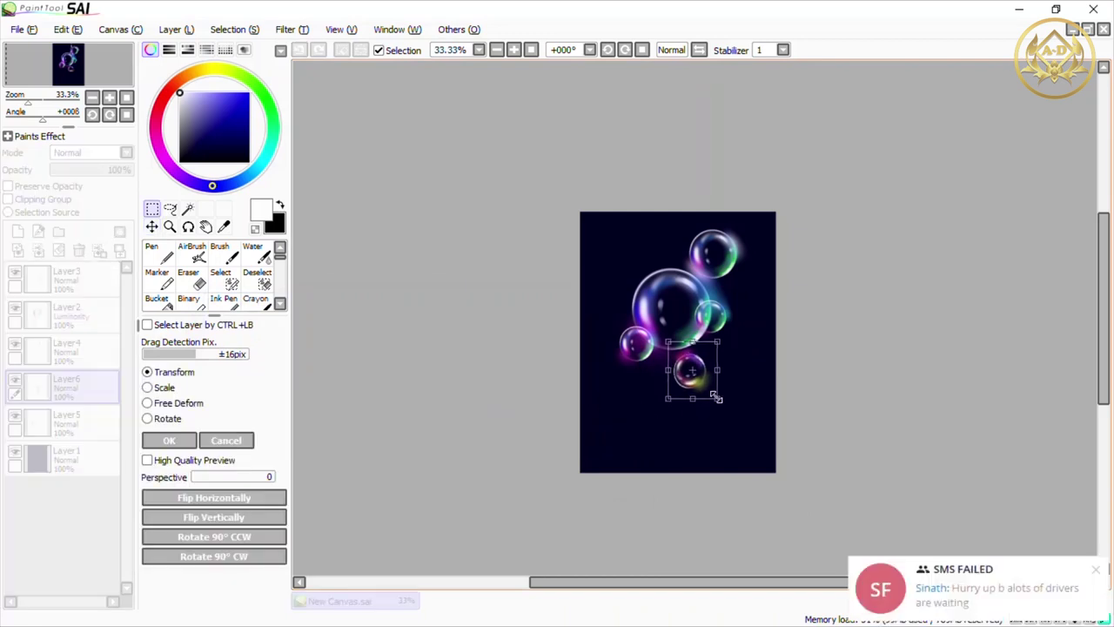
click(1095, 570)
drag(715, 397, 716, 389)
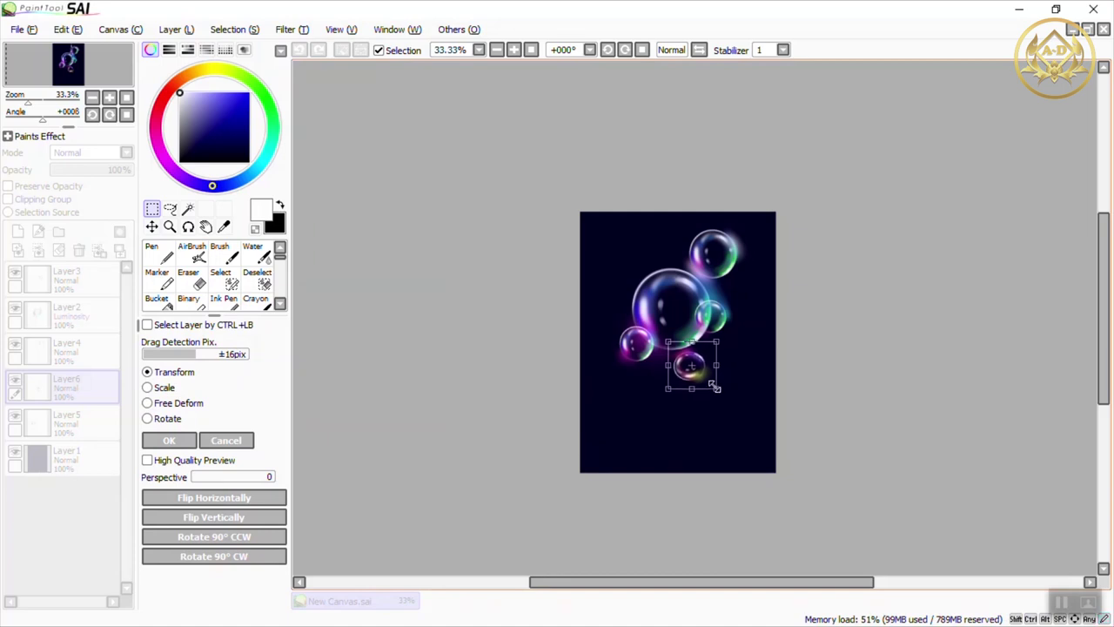
key(Return)
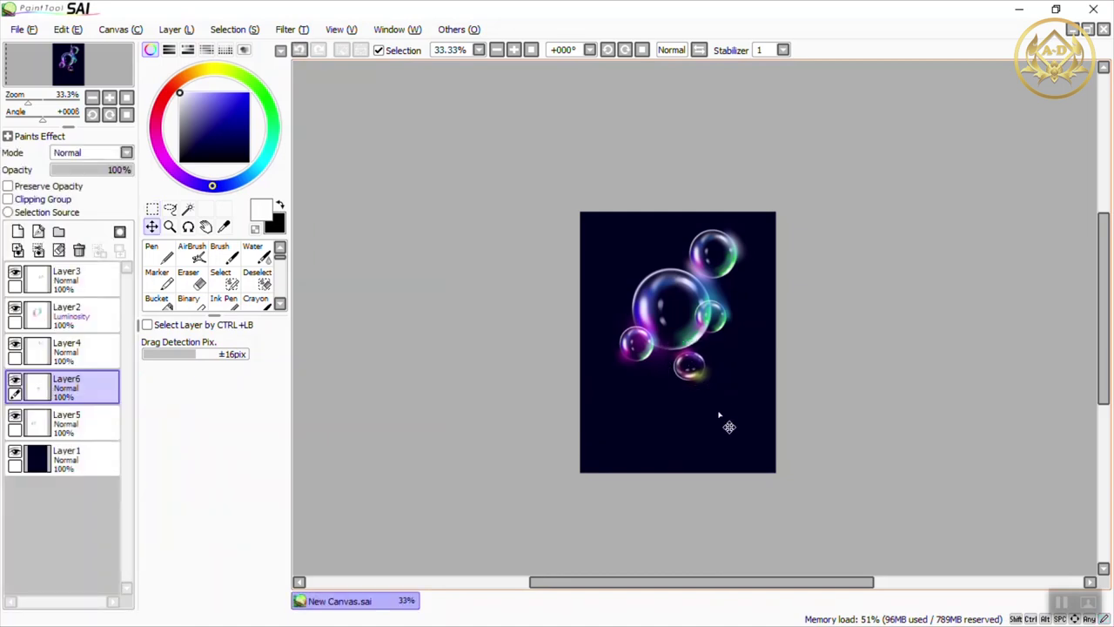
Apply a Hue and Saturation hue shift to Layer3's bubble
click(92, 285)
click(292, 29)
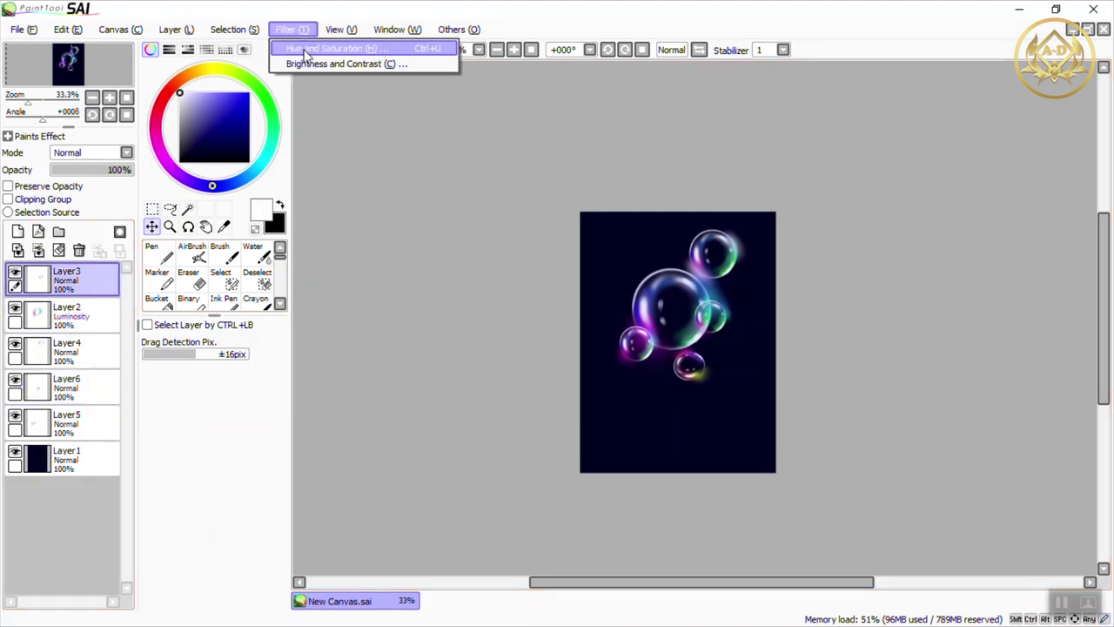
click(339, 44)
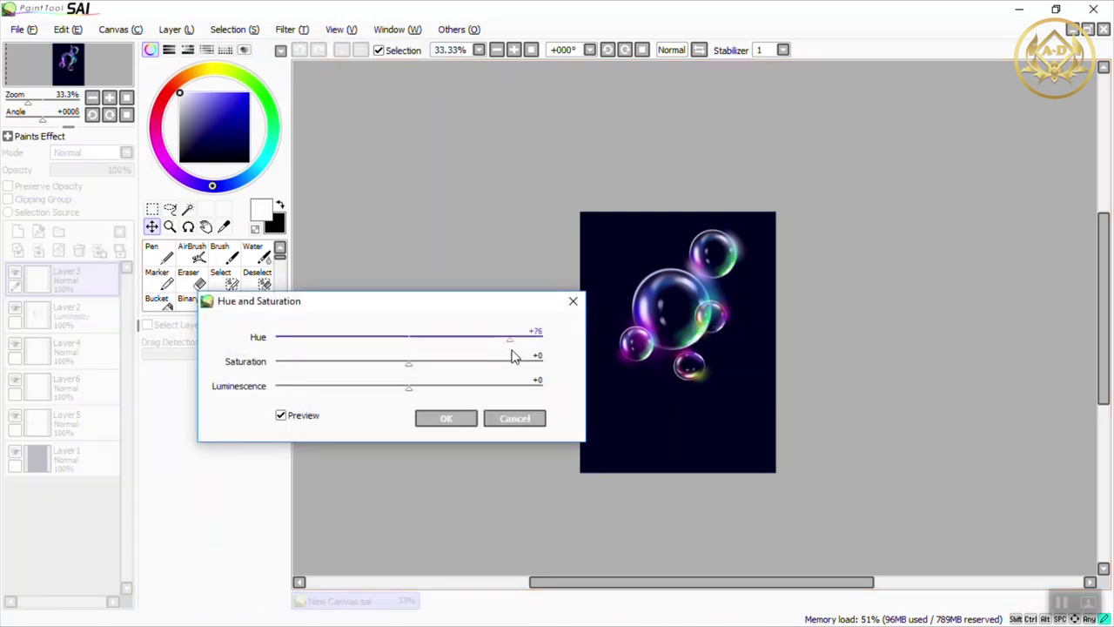
drag(514, 356, 466, 366)
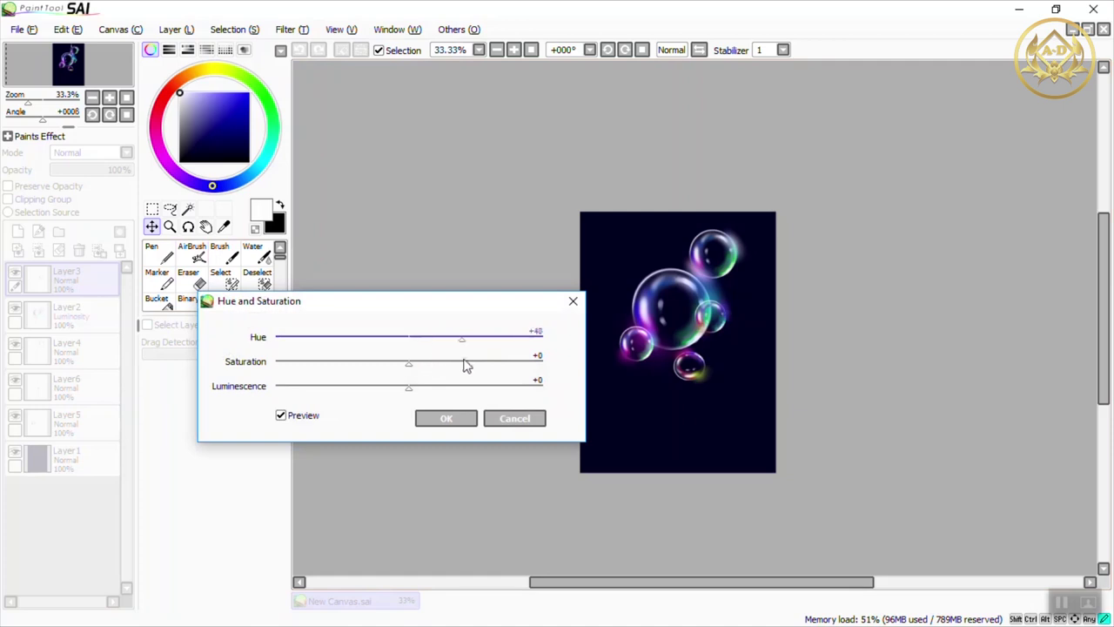
click(446, 418)
Give Layer4's bubble Hue +56, Saturation +45 and Luminescence -24
click(91, 318)
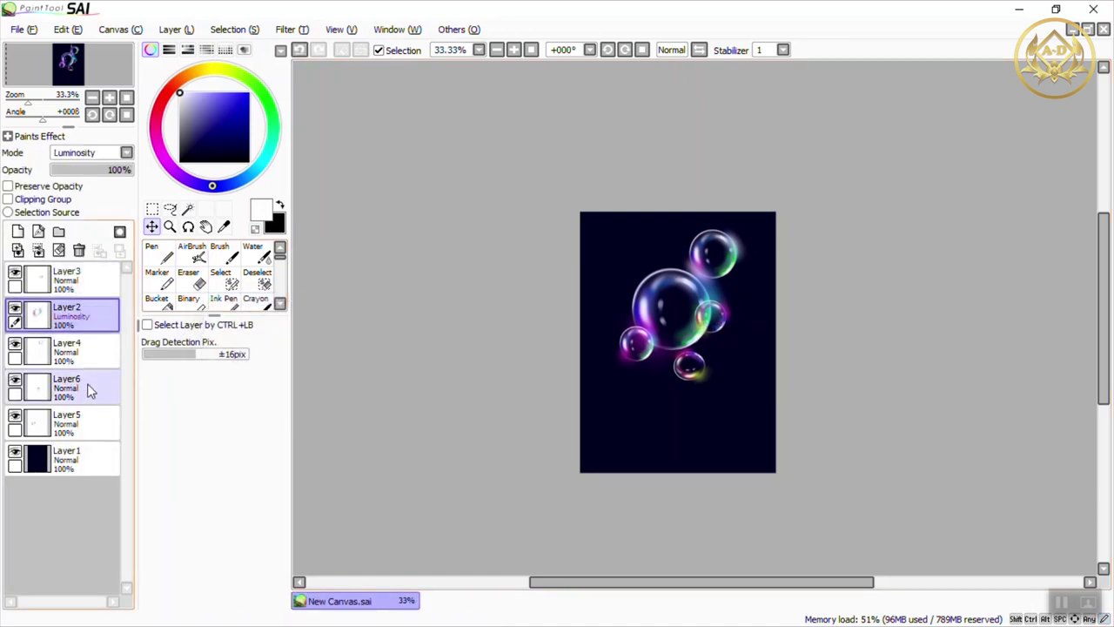
click(75, 357)
click(262, 31)
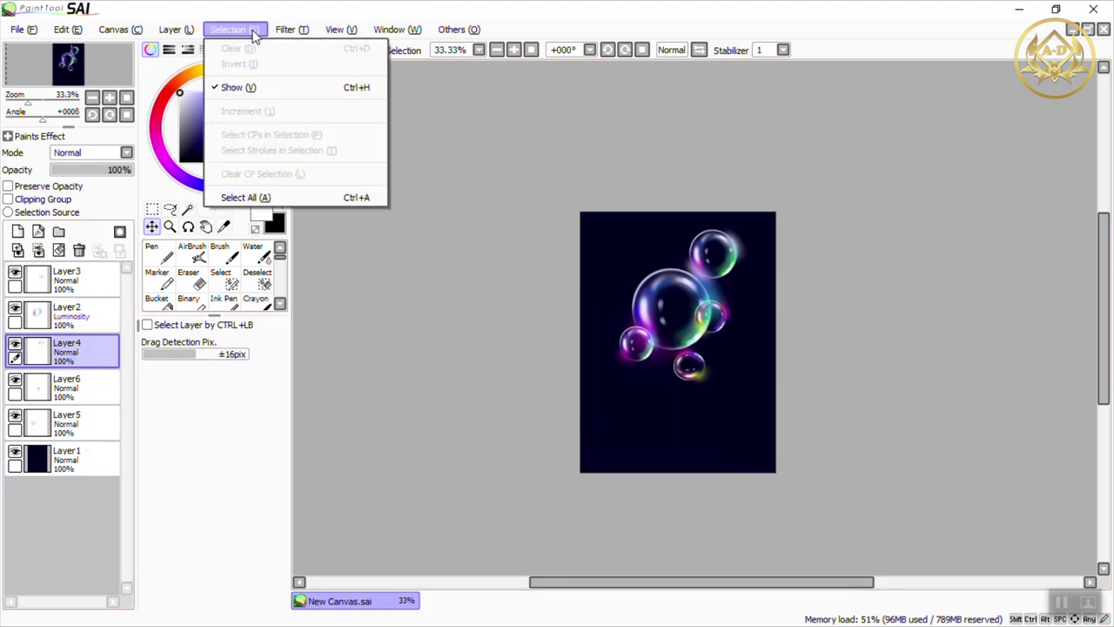
click(331, 45)
drag(409, 339, 423, 345)
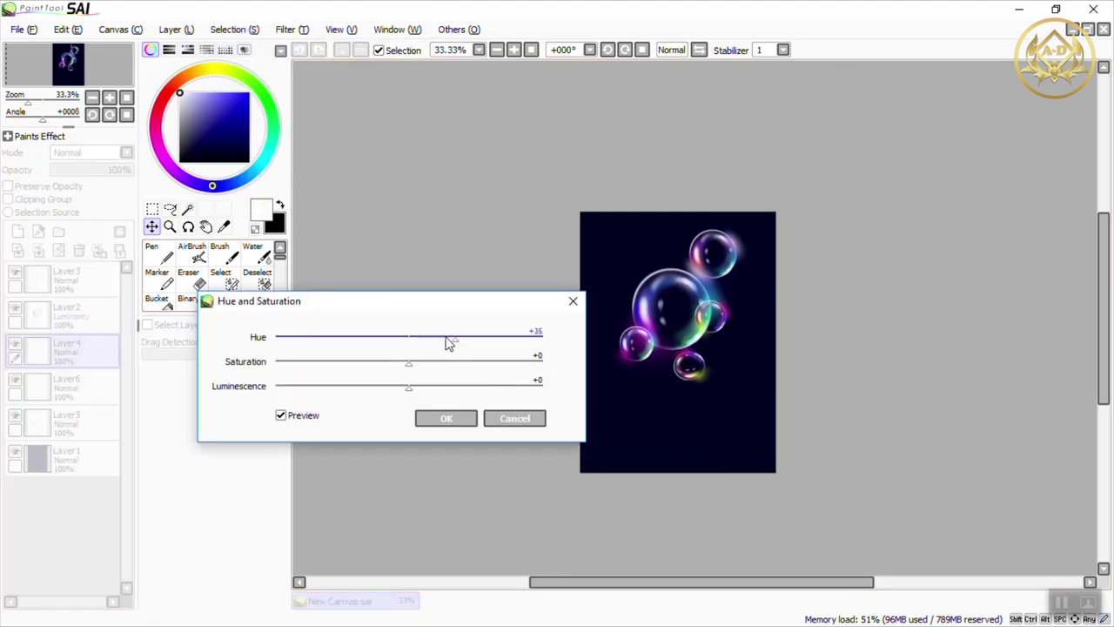
drag(493, 371, 470, 370)
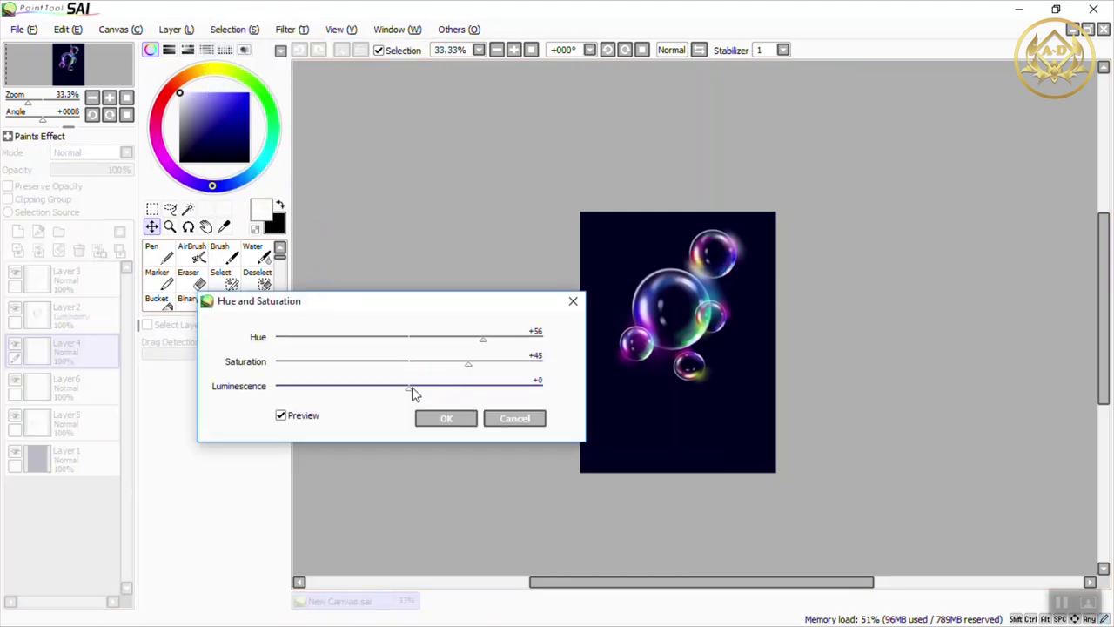
drag(409, 388, 352, 399)
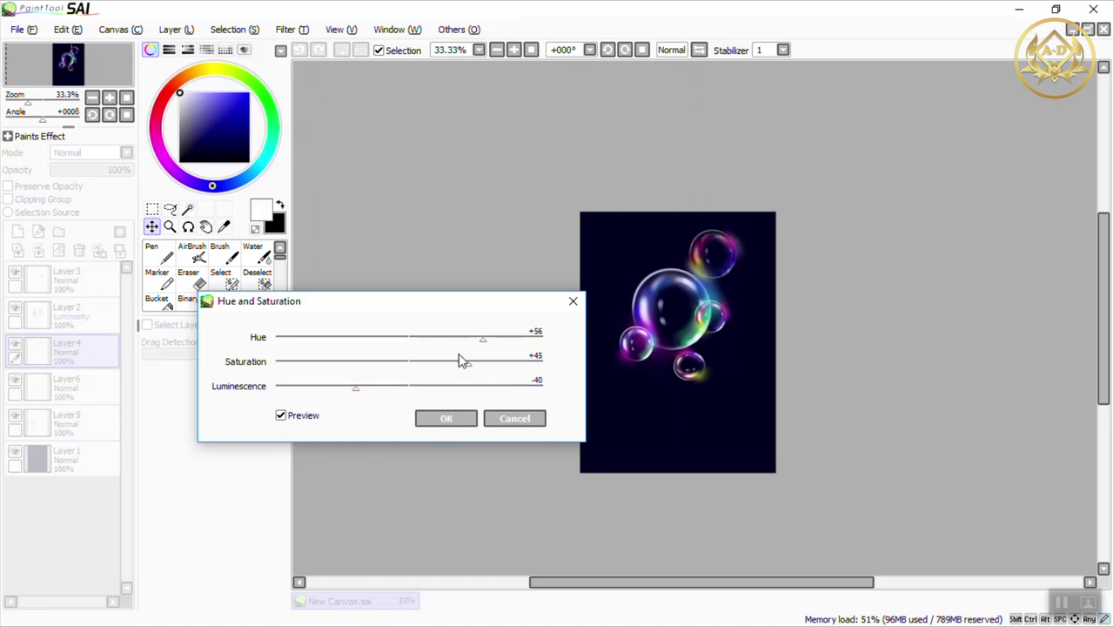
mouse_move(358, 390)
mouse_down()
mouse_move(477, 405)
mouse_move(376, 392)
mouse_up()
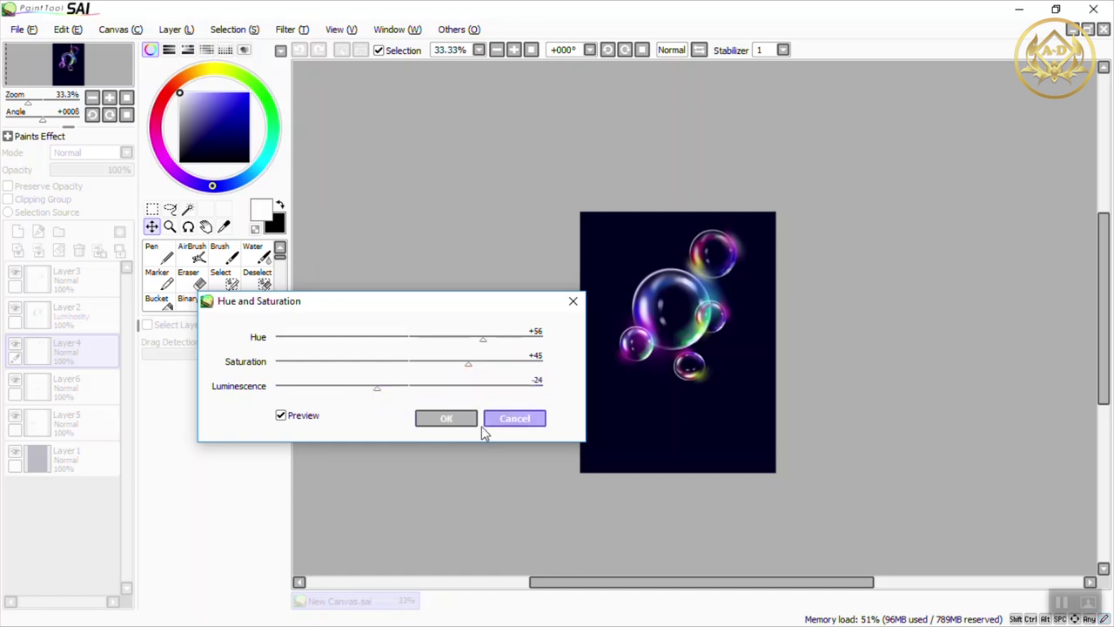
click(449, 420)
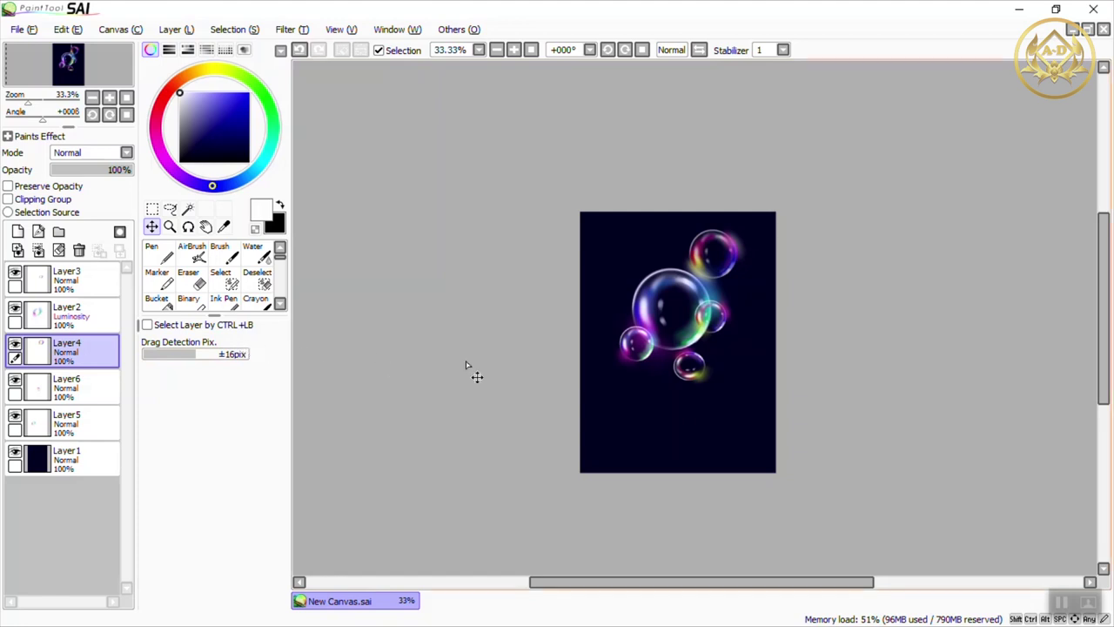
Nudge the Layer4 bubble slightly right and move the large Layer2 bubble up and left
drag(724, 264, 741, 269)
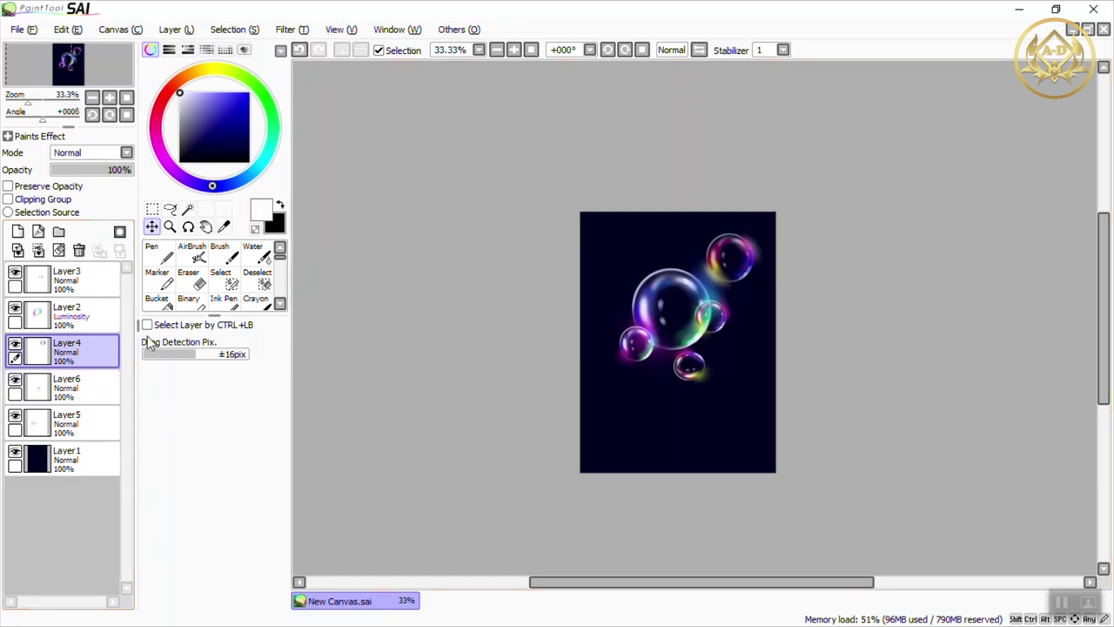
click(79, 316)
drag(666, 319, 652, 294)
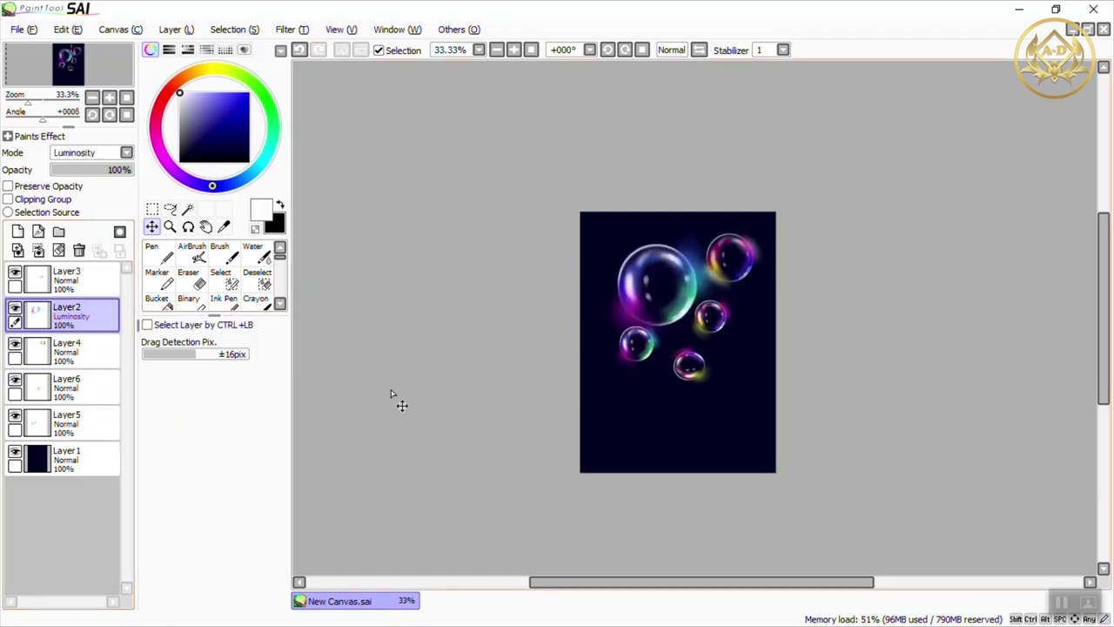
Select the Eraser at size 120 and density 42
click(190, 278)
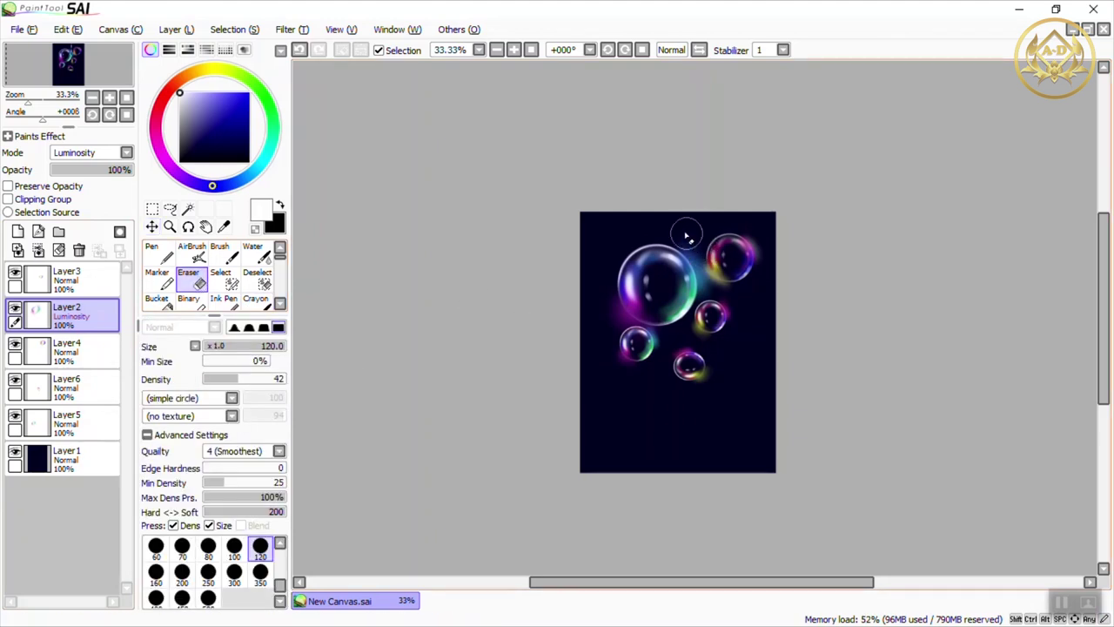